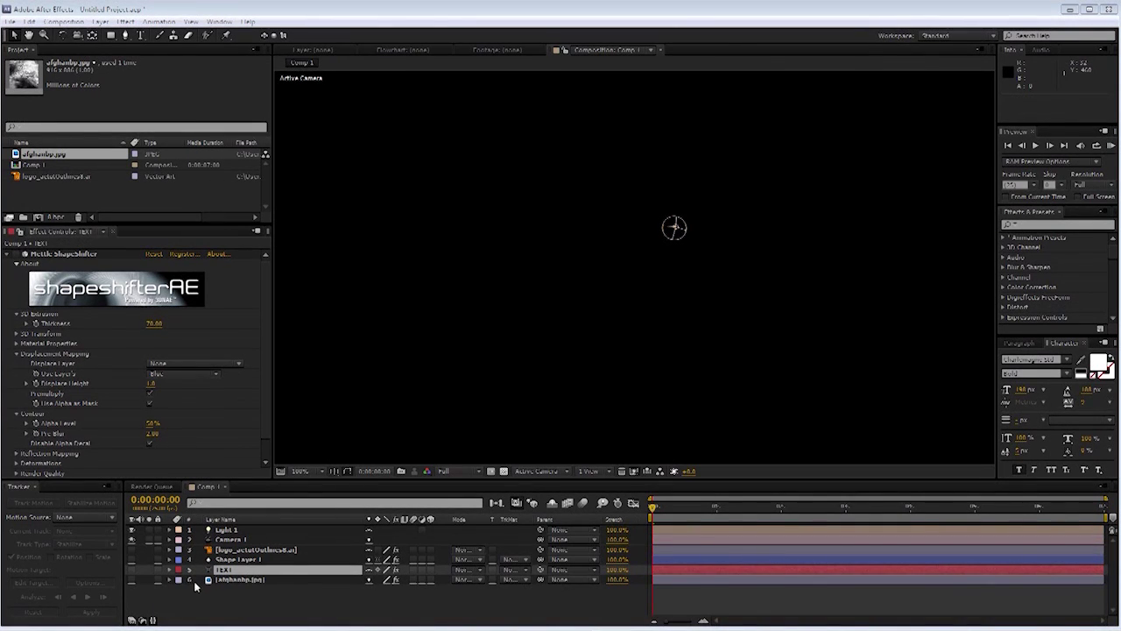
Step: Show the TEXT layer, enable its ShapeShifter extrusion, and select Shape Layer 1
{"action": "left_click", "coordinate": [131, 570]}
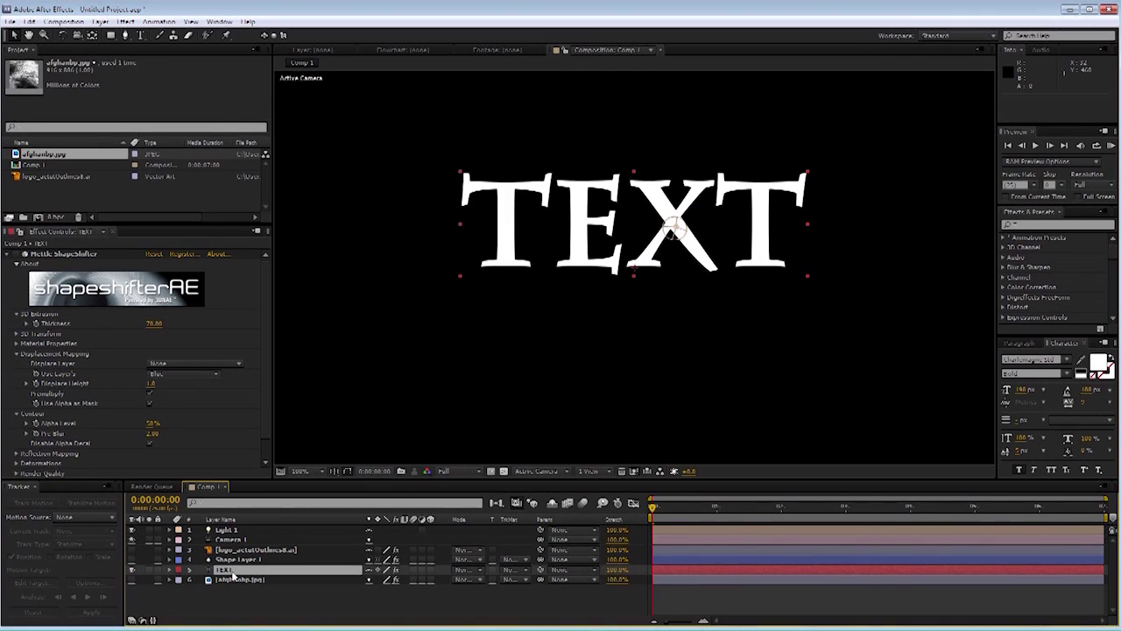
{"action": "left_click", "coordinate": [15, 254]}
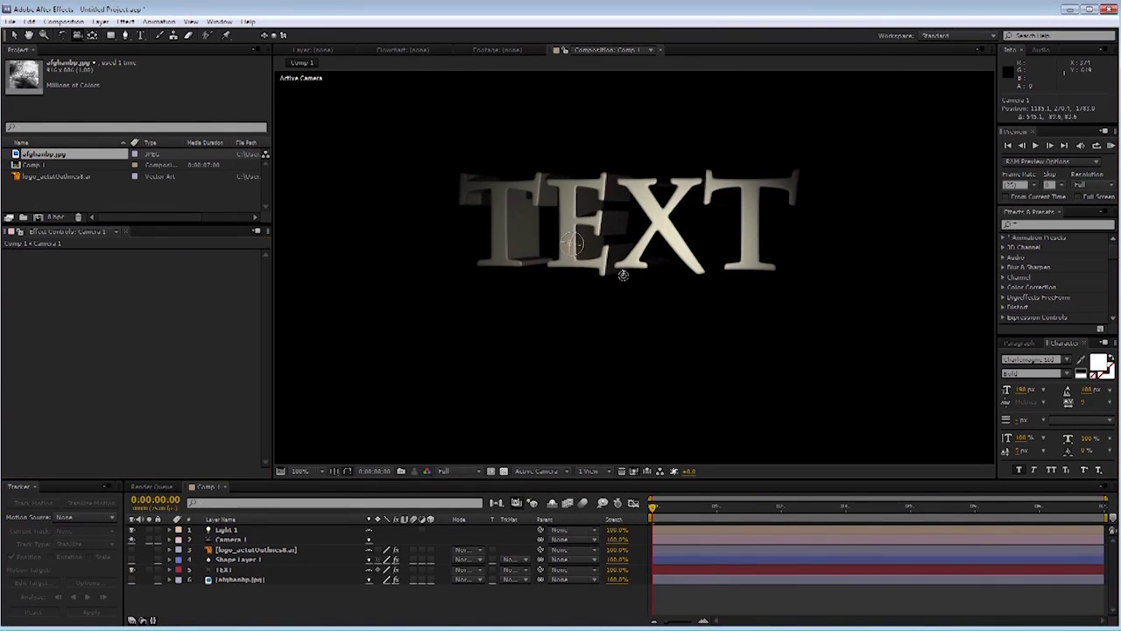
{"action": "left_click", "coordinate": [224, 562]}
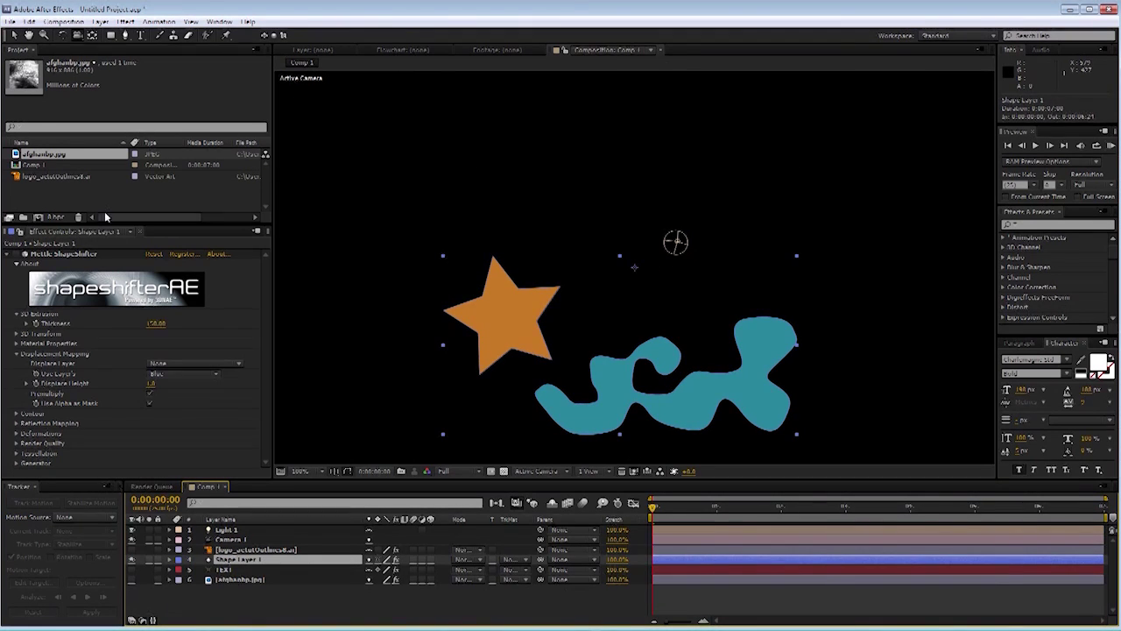
{"action": "left_click", "coordinate": [16, 257]}
Step: Orbit the camera around the extruded star, ae tuts+ logo and heightmap terrain
{"action": "left_click_drag", "start_coordinate": [563, 332], "coordinate": [625, 282]}
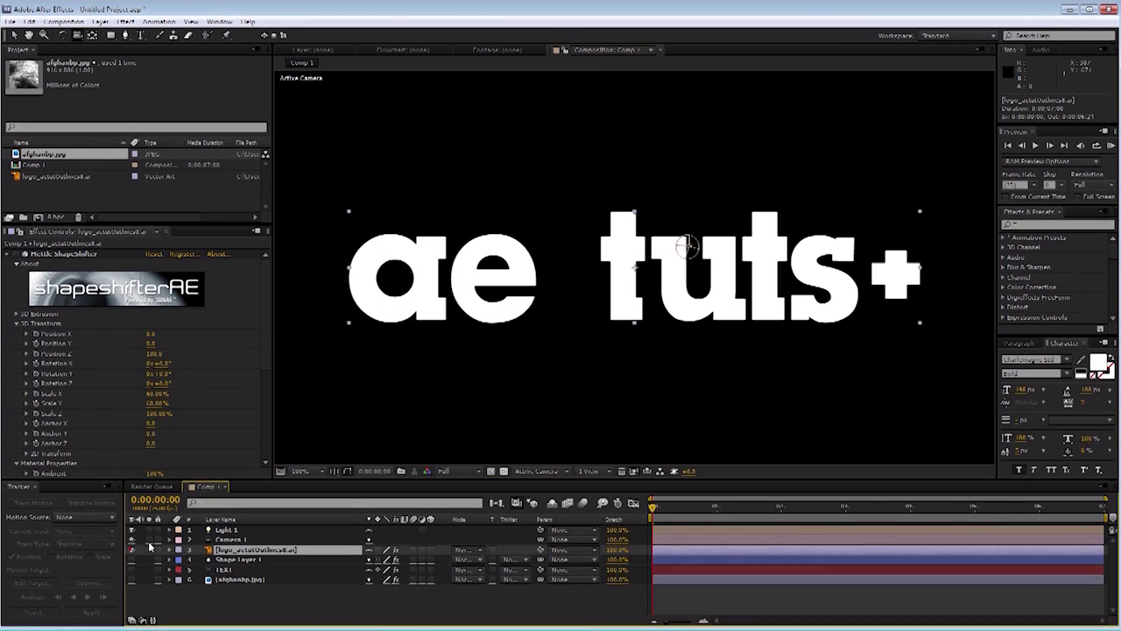
{"action": "left_click_drag", "start_coordinate": [687, 246], "coordinate": [430, 253]}
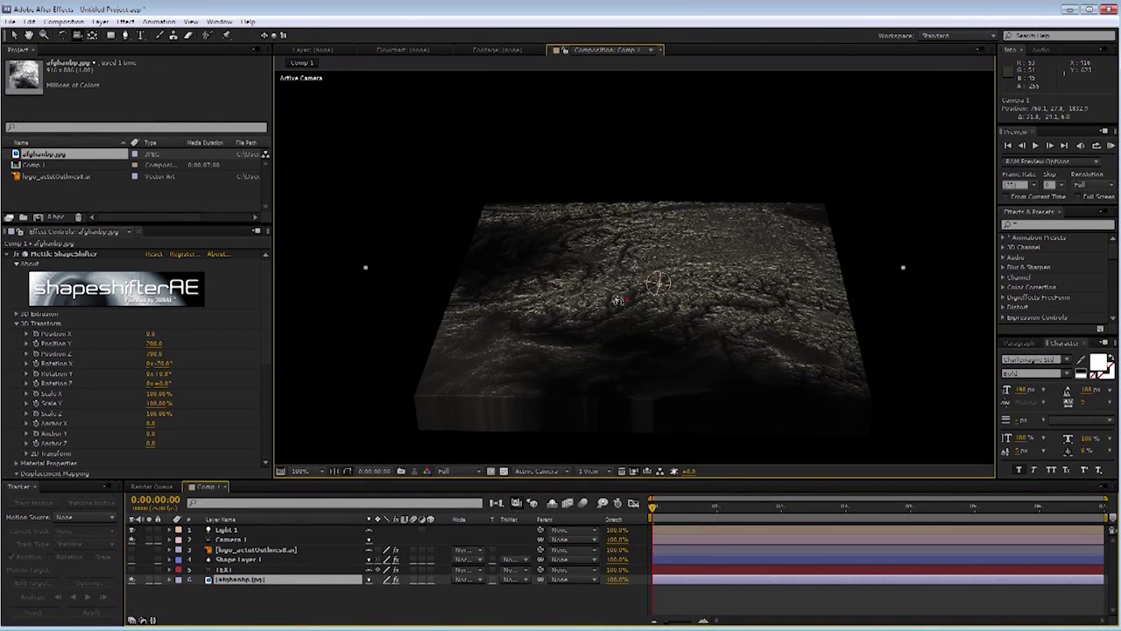
{"action": "mouse_move", "coordinate": [627, 297]}
{"action": "left_mouse_down"}
{"action": "mouse_move", "coordinate": [608, 301]}
{"action": "mouse_move", "coordinate": [711, 320]}
{"action": "left_mouse_up"}
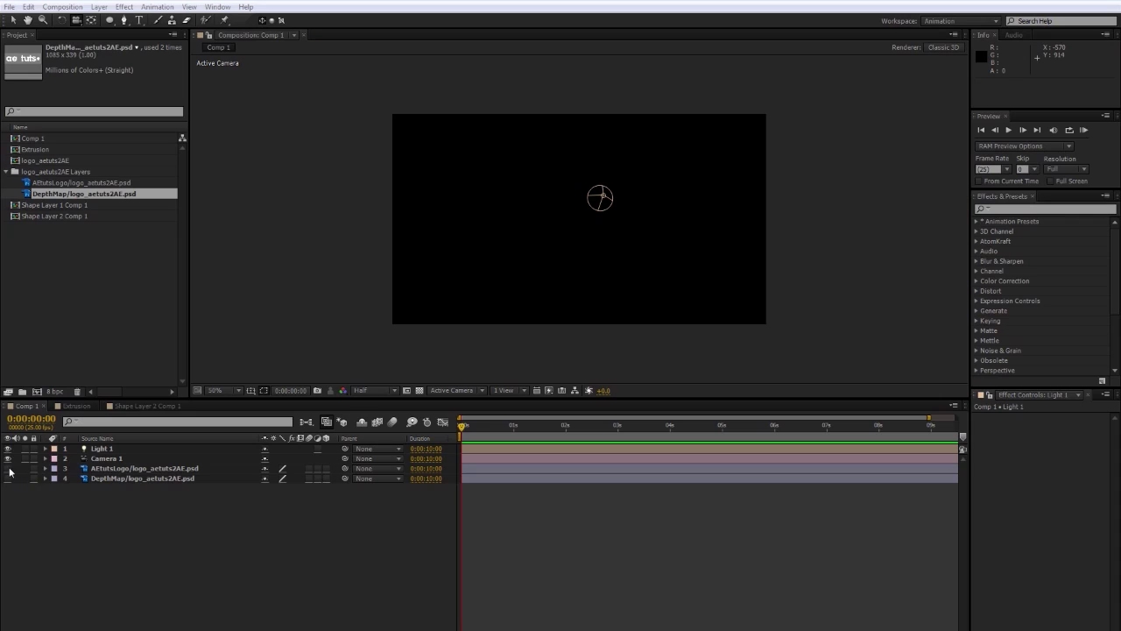
Step: Swap the visible AEtutsLogo layer for its grey DepthMap layer
{"action": "left_click", "coordinate": [9, 469]}
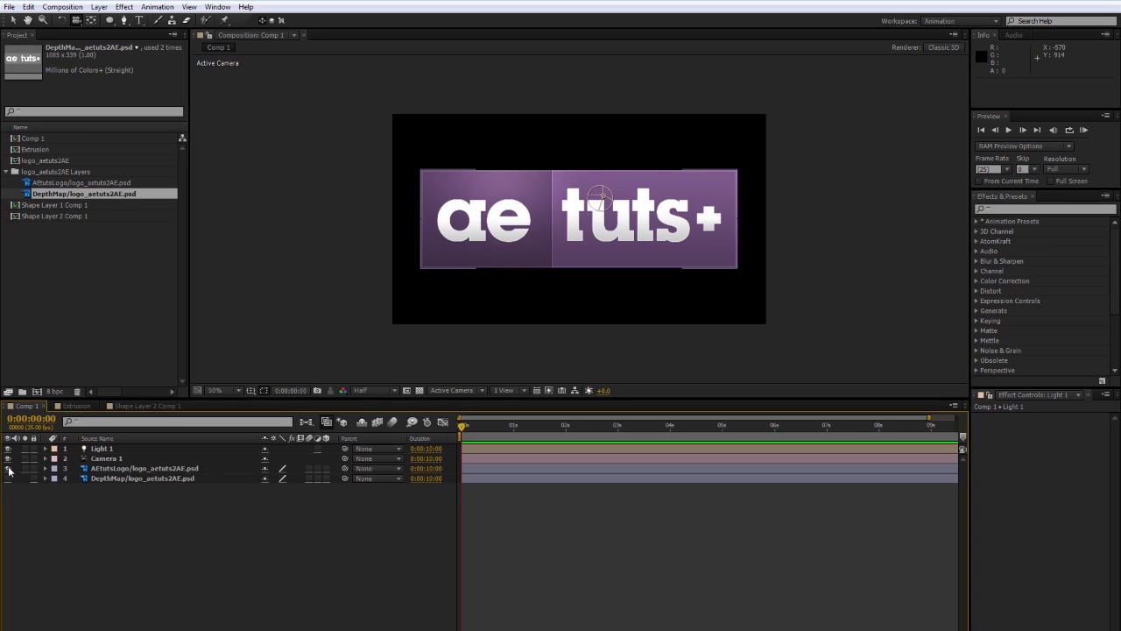
{"action": "left_click", "coordinate": [8, 469]}
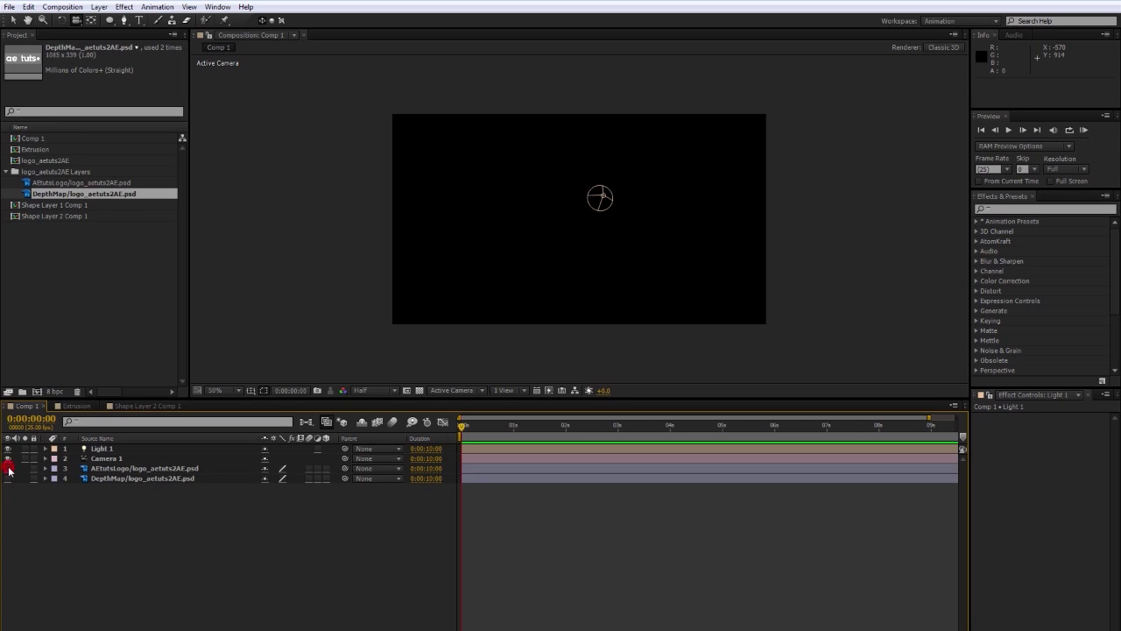
{"action": "left_click", "coordinate": [8, 478]}
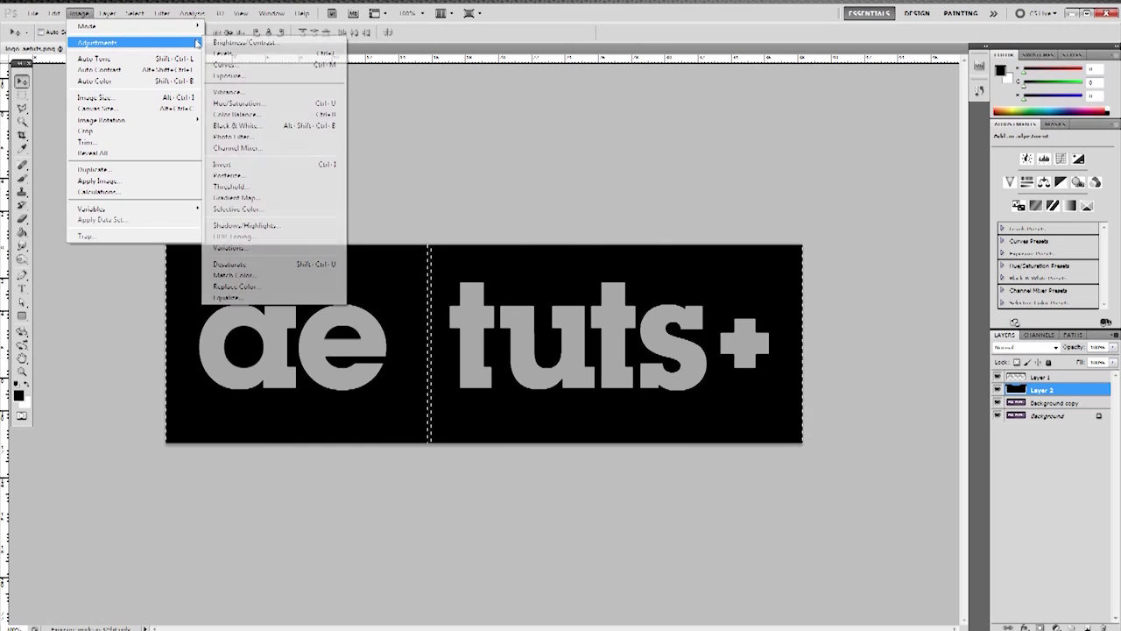
Step: Raise the depth map's Levels output black to dark grey, then deselect
{"action": "left_click", "coordinate": [251, 50]}
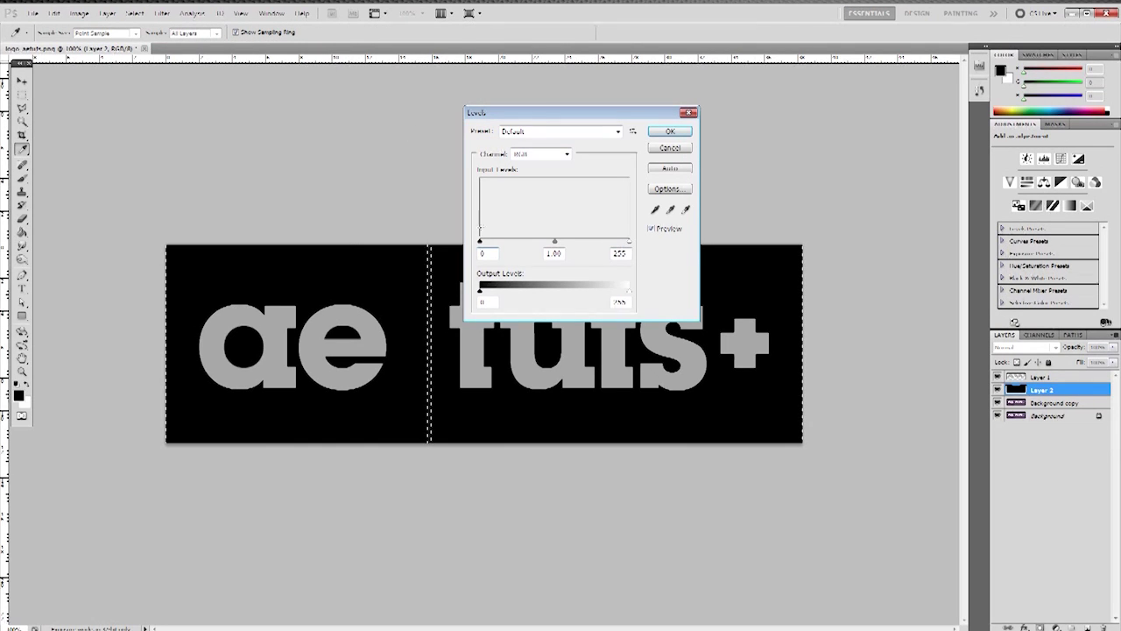
{"action": "left_click_drag", "start_coordinate": [479, 290], "coordinate": [504, 293]}
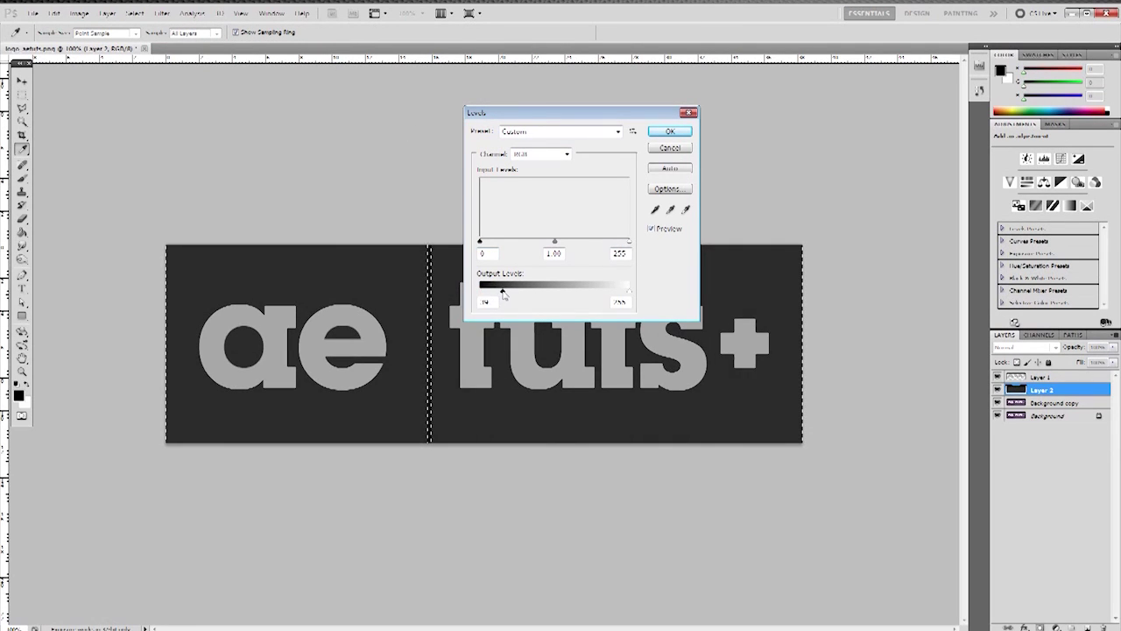
{"action": "left_click", "coordinate": [669, 131]}
{"action": "key", "text": "v"}
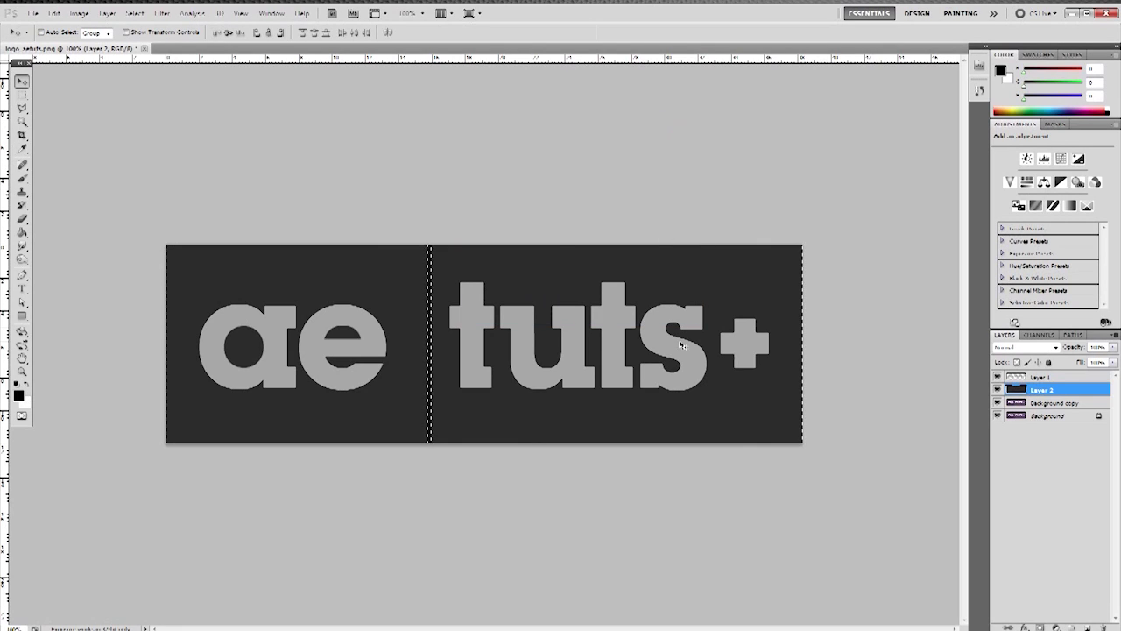
{"action": "key", "text": "ctrl+d"}
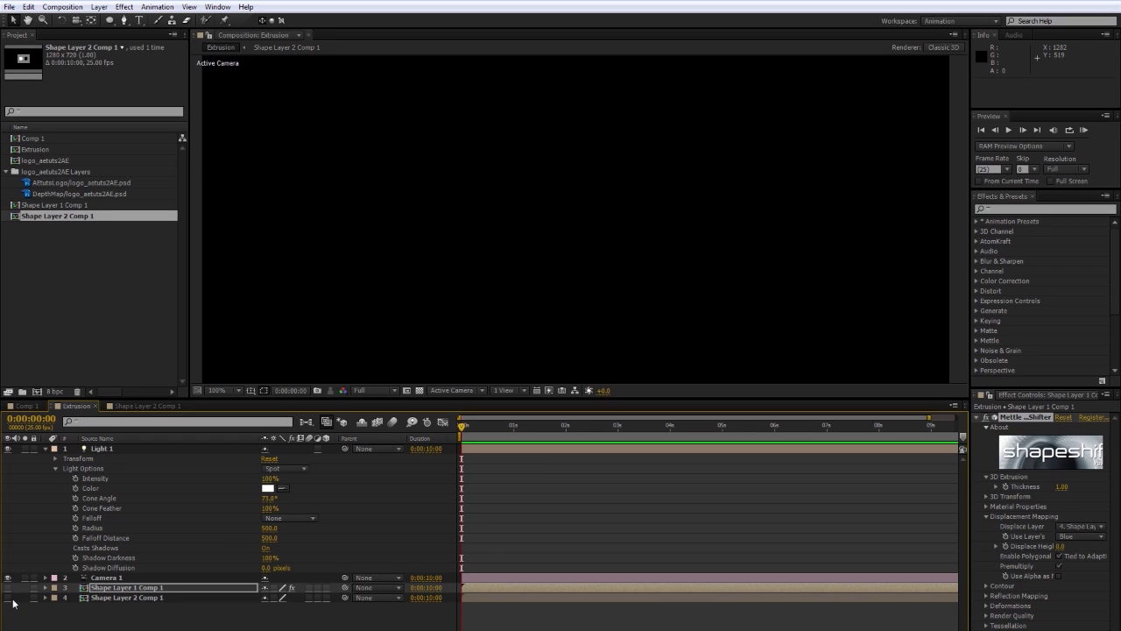
Step: Show the red extruded circle plane and raise its Displace Height to about 80
{"action": "left_click", "coordinate": [7, 598]}
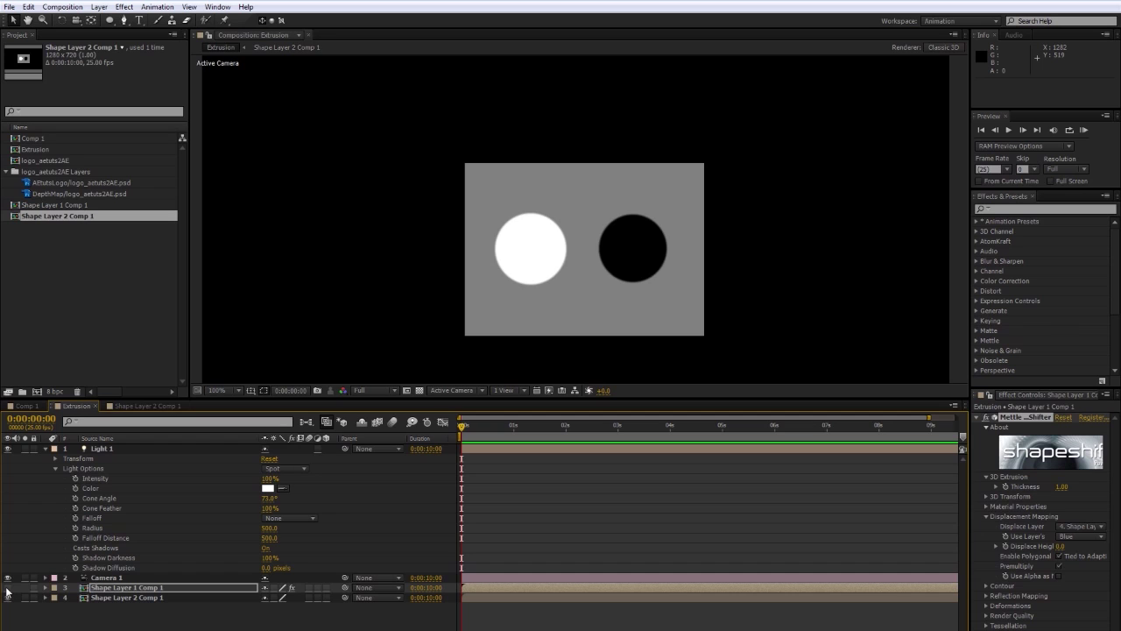
{"action": "left_click", "coordinate": [8, 588]}
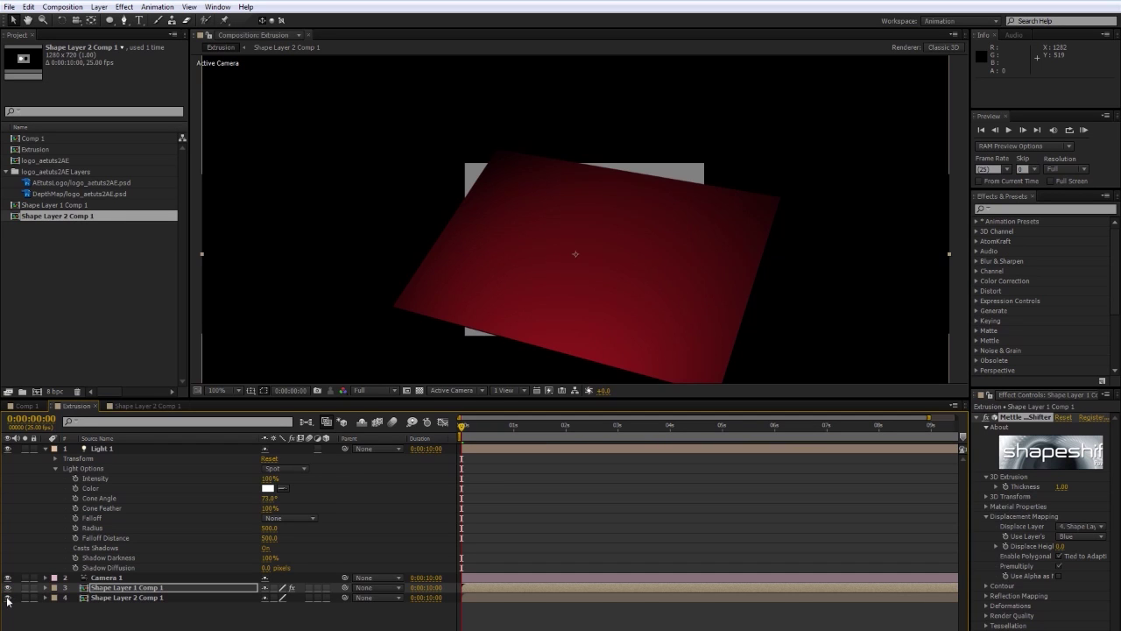
{"action": "left_click", "coordinate": [8, 597]}
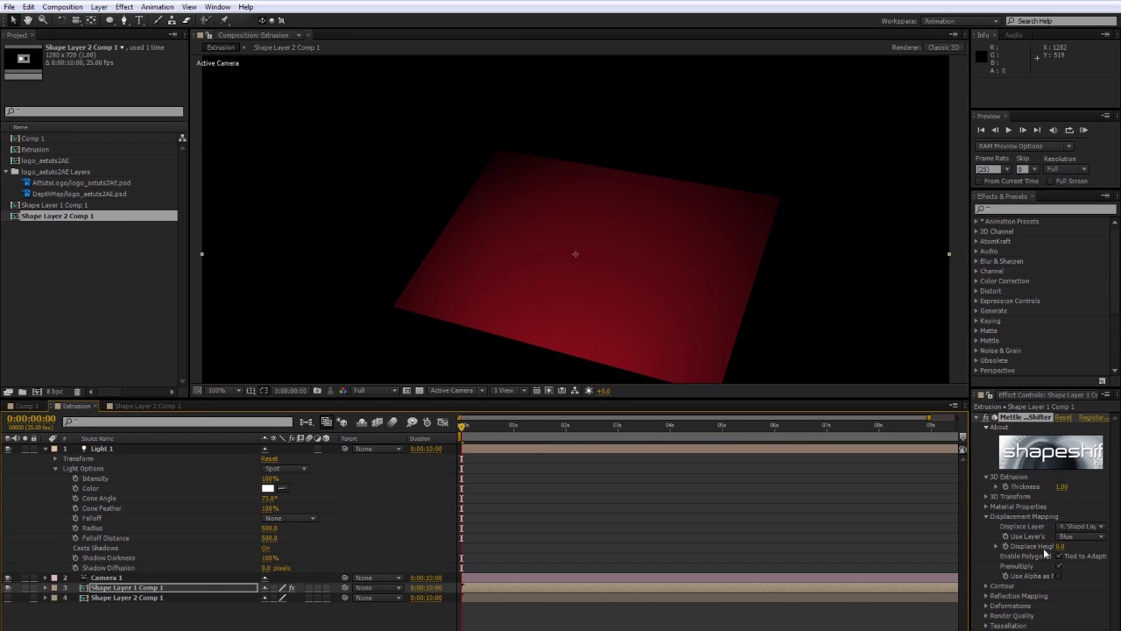
{"action": "left_click_drag", "start_coordinate": [1063, 549], "coordinate": [1065, 546]}
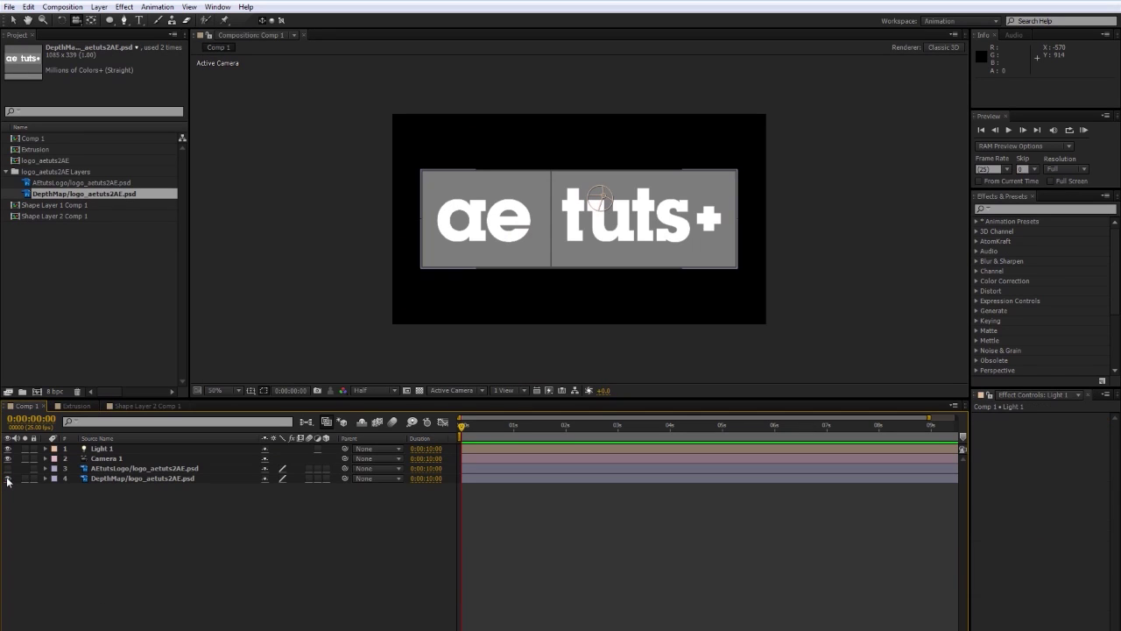
Step: In Comp 1, hide DepthMap, show the purple AEtutsLogo and select it
{"action": "left_click", "coordinate": [8, 479]}
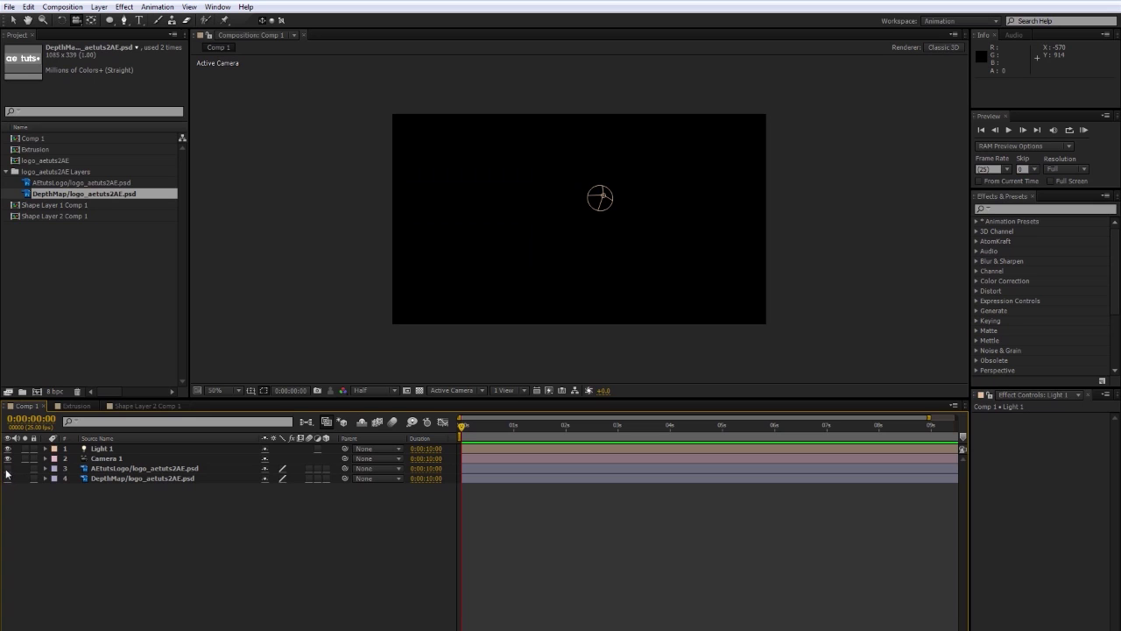
{"action": "left_click", "coordinate": [8, 469]}
{"action": "left_click", "coordinate": [134, 470]}
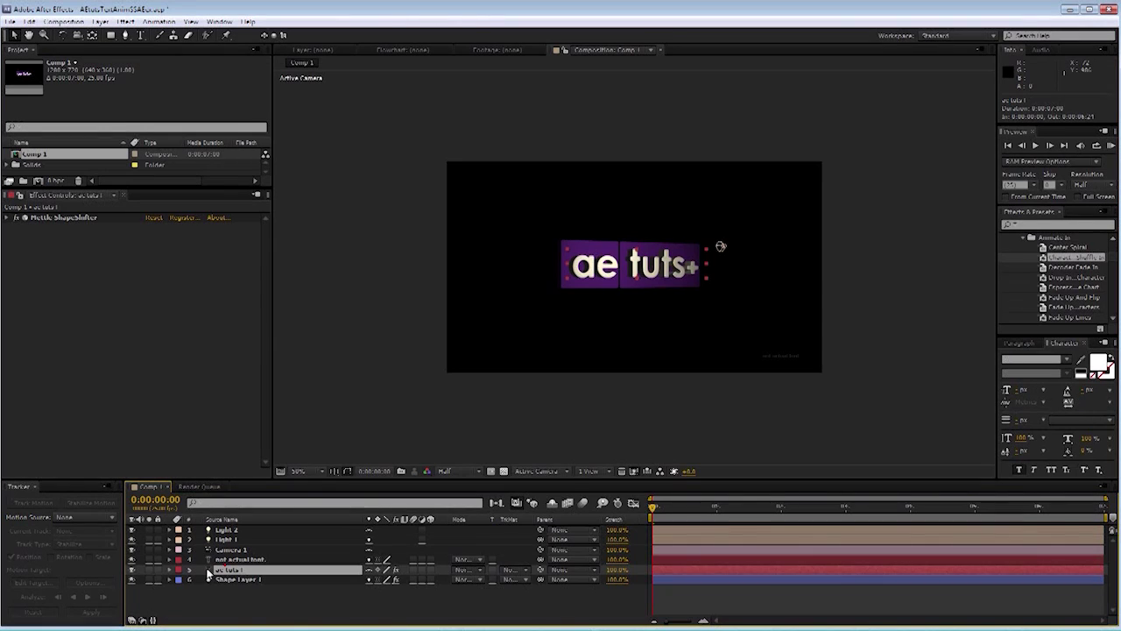
Step: Disable extrusion, apply Character Shuffle In to the ae tuts text, shift letters left, and preview
{"action": "left_click", "coordinate": [17, 217]}
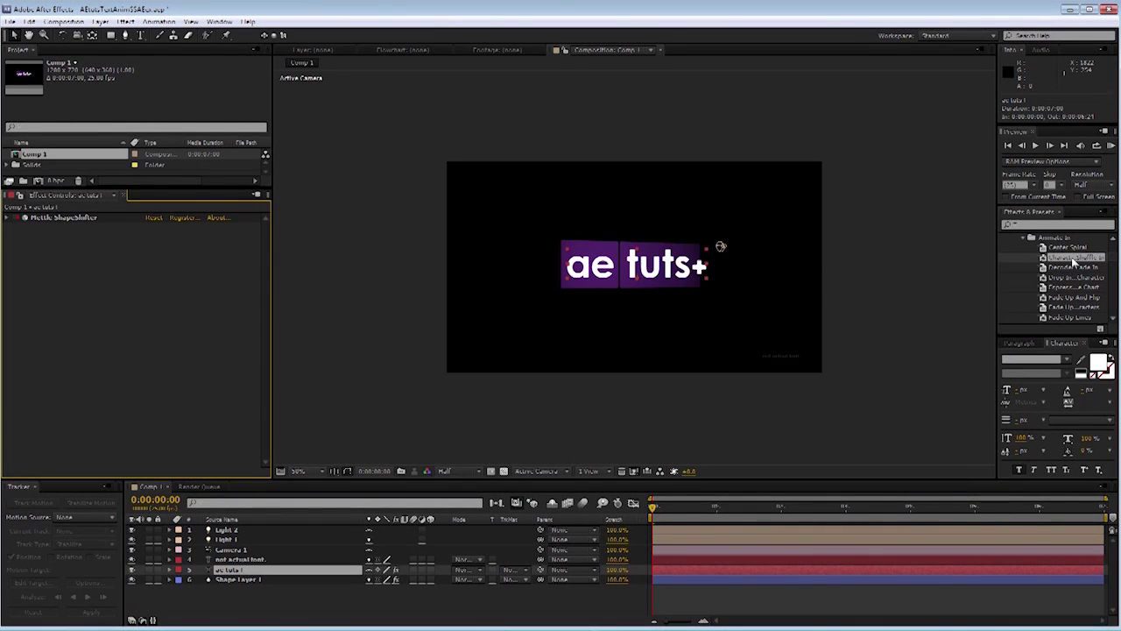
{"action": "scroll", "coordinate": [1073, 266], "scroll_direction": "up", "scroll_amount": 2}
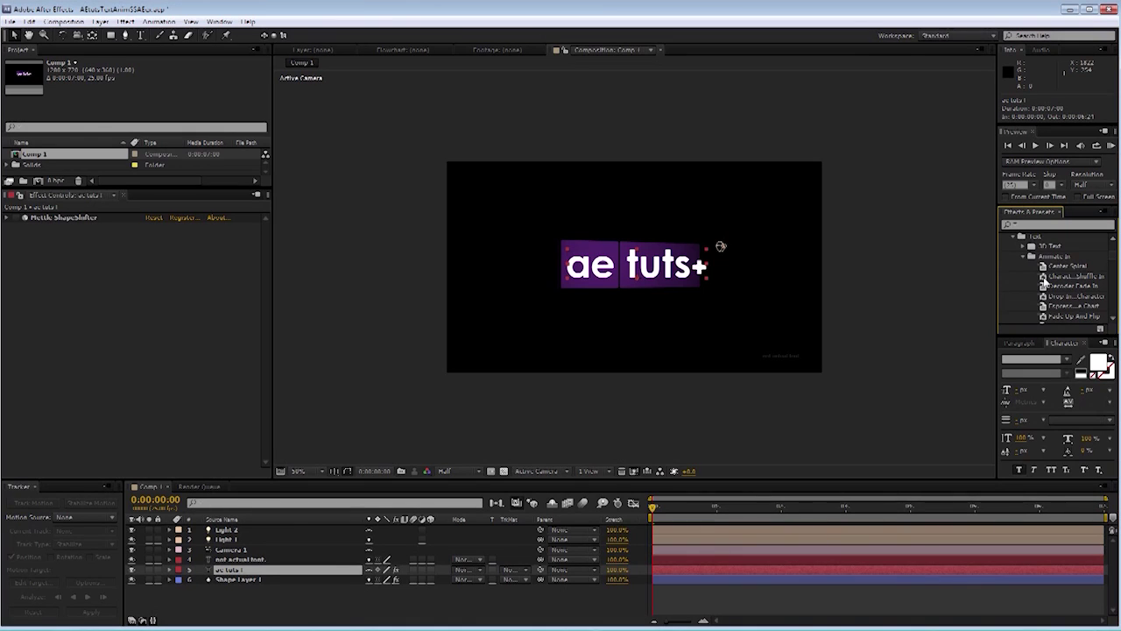
{"action": "left_click", "coordinate": [1044, 277]}
{"action": "left_click_drag", "start_coordinate": [1044, 277], "coordinate": [265, 578]}
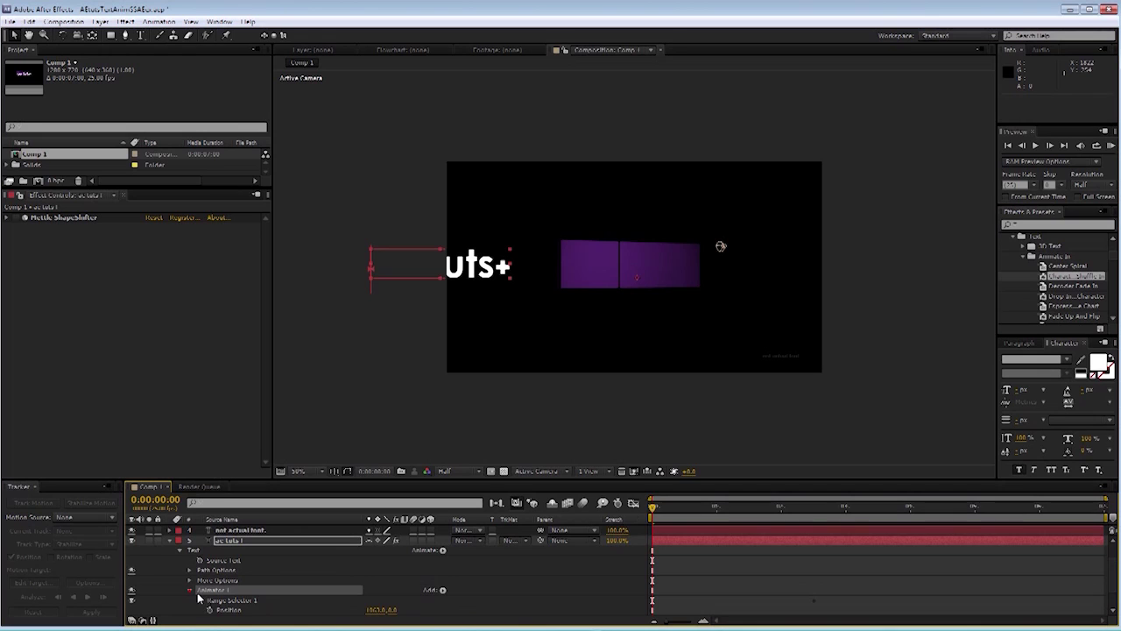
{"action": "left_click_drag", "start_coordinate": [379, 609], "coordinate": [511, 624]}
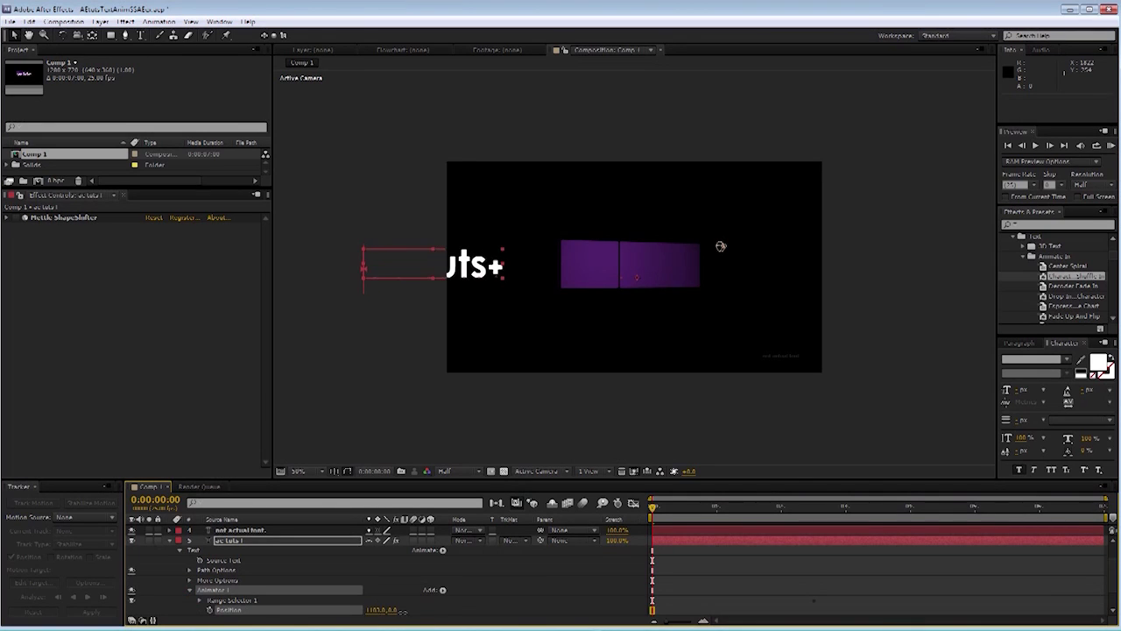
{"action": "left_click", "coordinate": [1110, 146]}
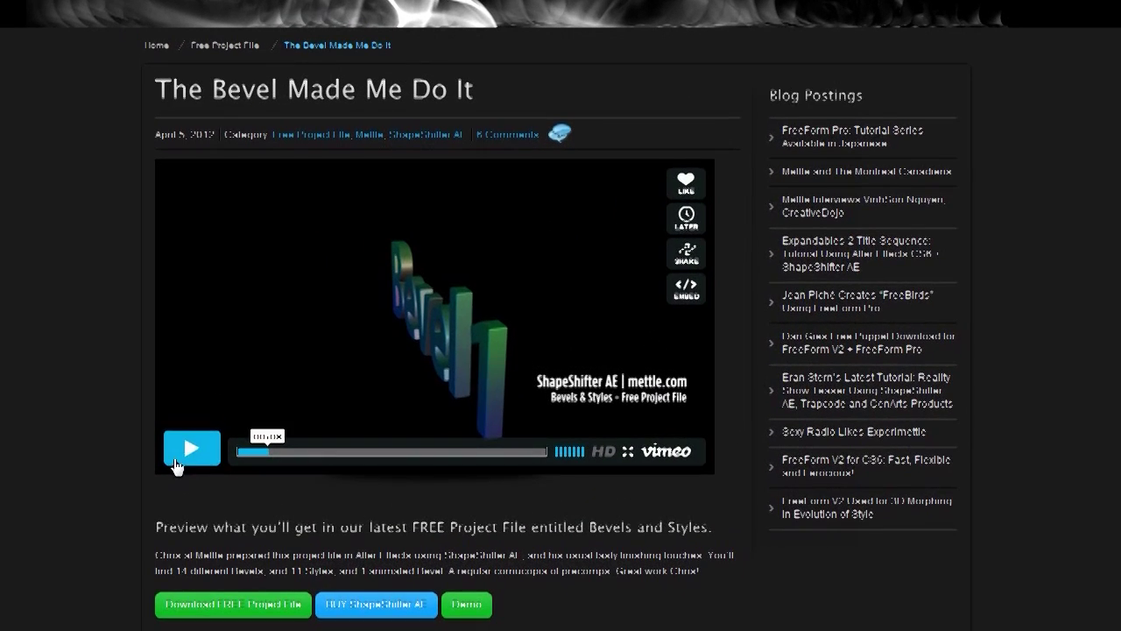
Step: Play the Vimeo preview for The Bevel Made Me Do It
{"action": "left_click", "coordinate": [175, 464]}
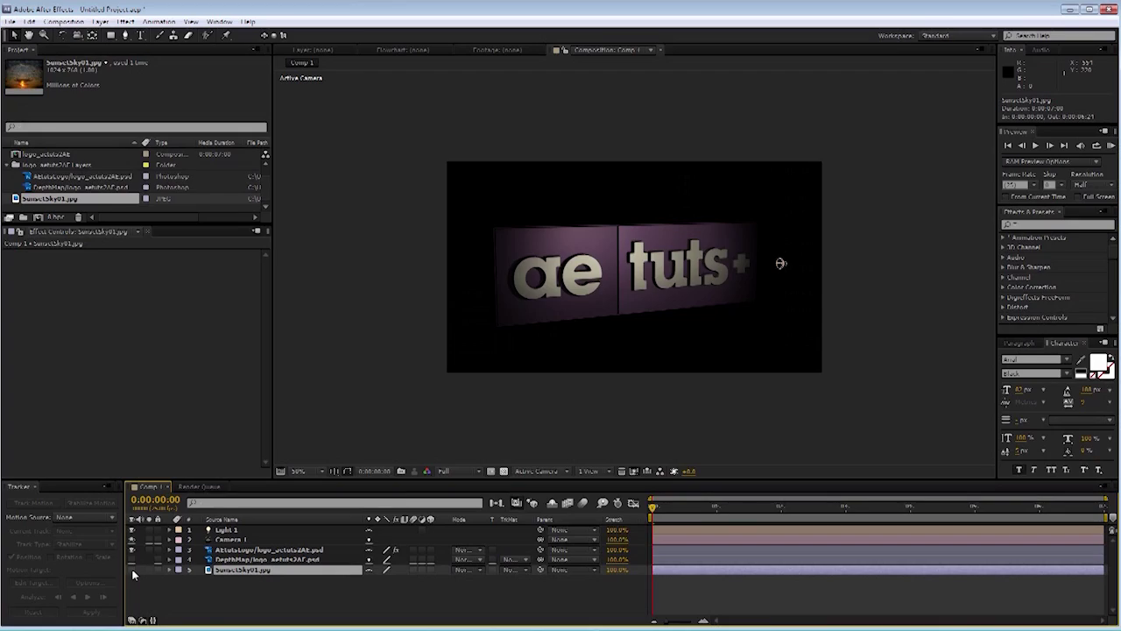
Step: Set the AEtutsLogo effect's reflection source to the sunset sky layer
{"action": "left_click", "coordinate": [132, 570]}
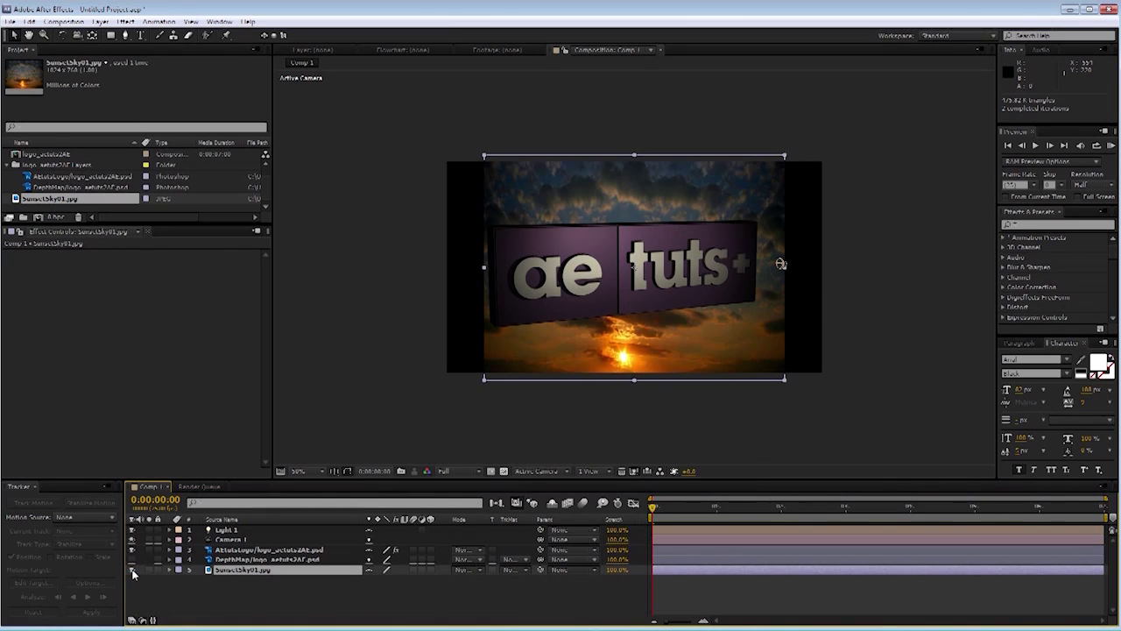
{"action": "left_click", "coordinate": [132, 571]}
{"action": "left_click", "coordinate": [238, 550]}
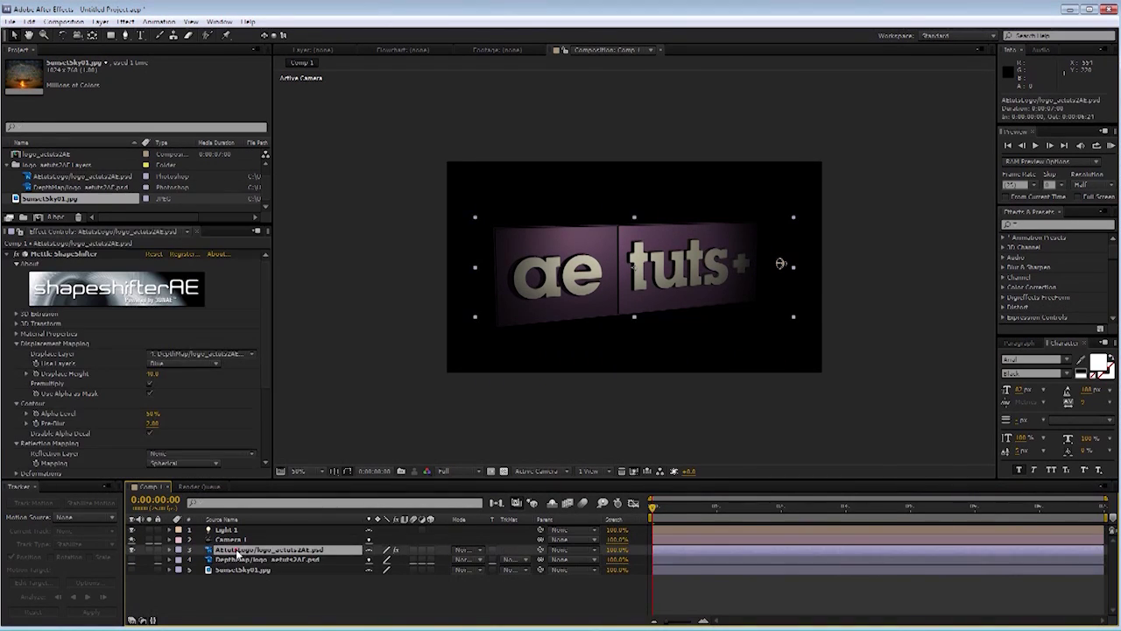
{"action": "left_click", "coordinate": [223, 455]}
{"action": "left_click", "coordinate": [204, 510]}
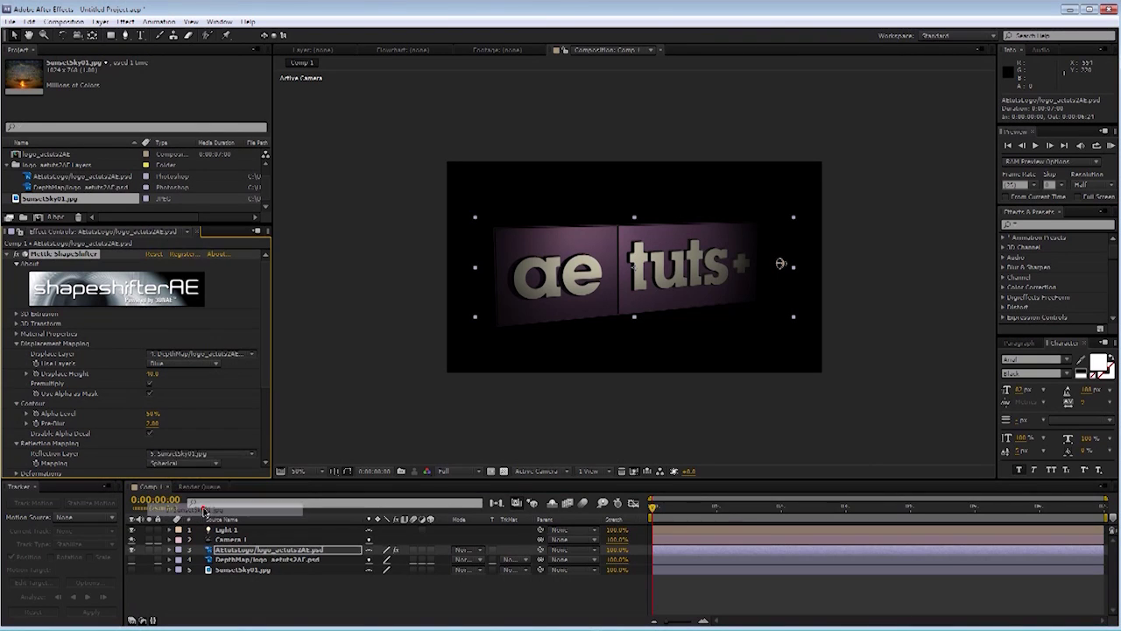
{"action": "left_click_drag", "start_coordinate": [204, 510], "coordinate": [201, 508]}
Step: Brighten the sunset sky with Levels by lowering Input White
{"action": "left_click", "coordinate": [125, 21]}
{"action": "mouse_move", "coordinate": [43, 129]}
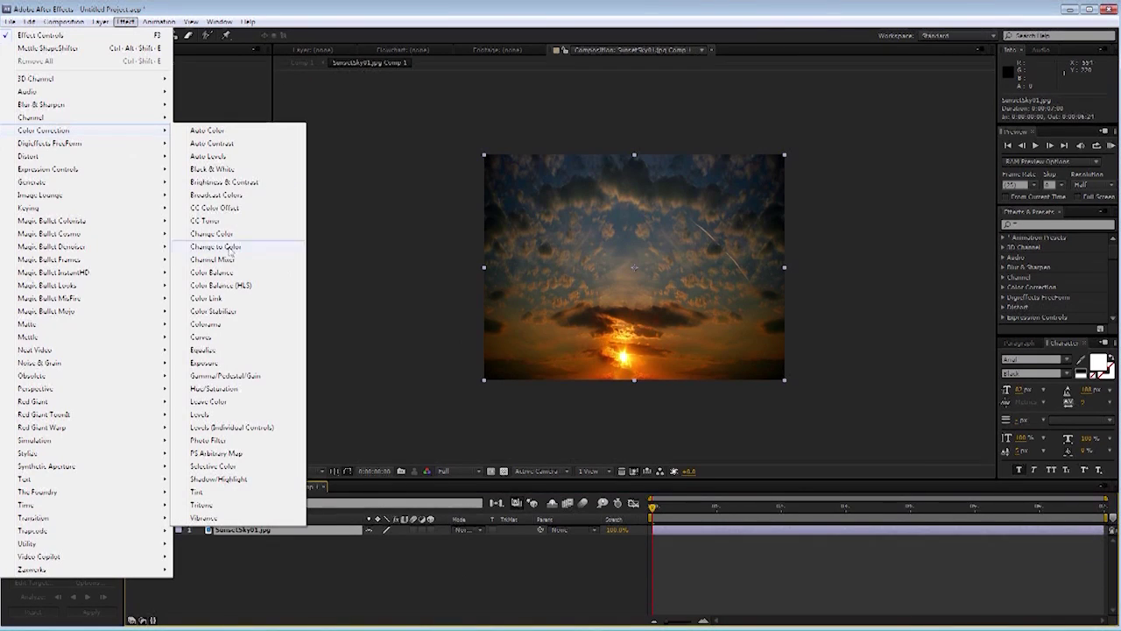
{"action": "left_click", "coordinate": [214, 414]}
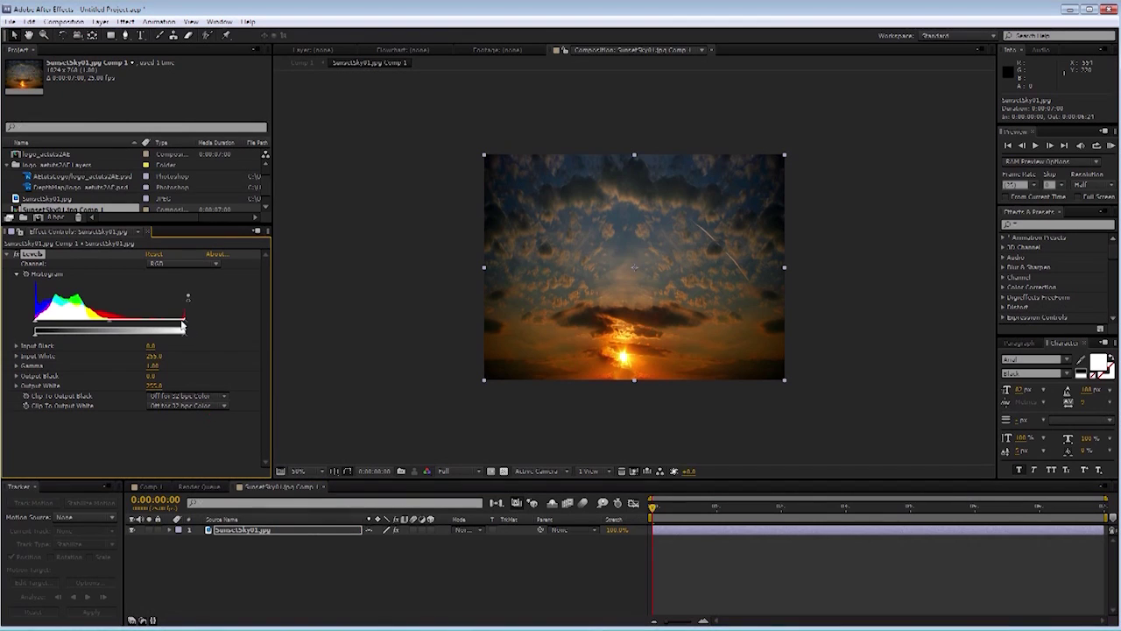
{"action": "left_click_drag", "start_coordinate": [179, 325], "coordinate": [60, 328]}
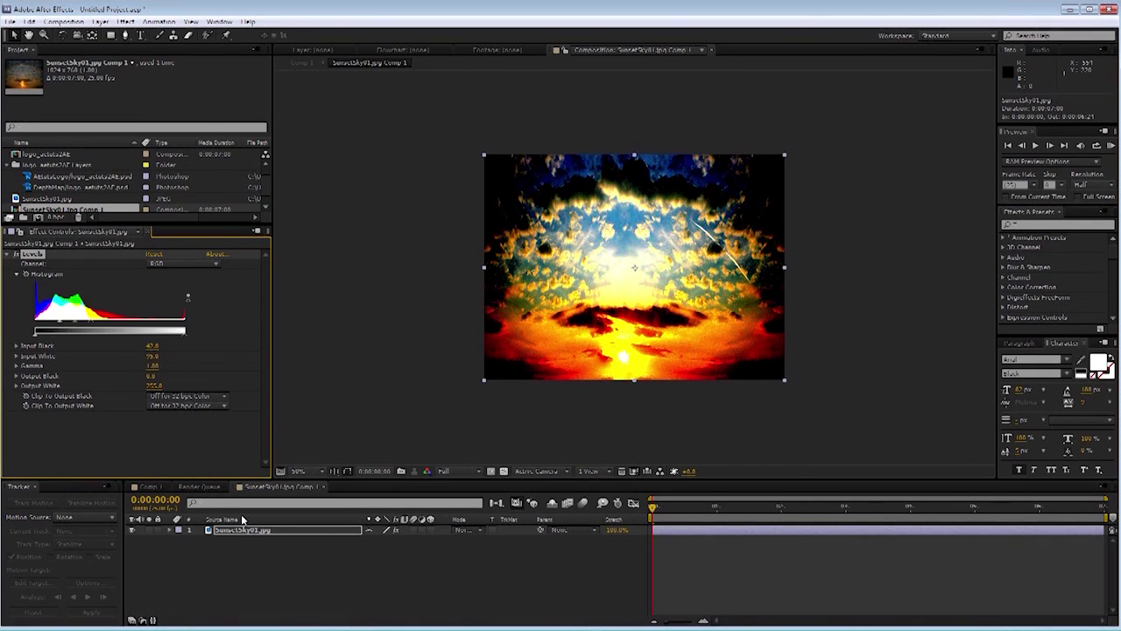
Step: Give the 3D logo in Comp 1 a Glow with a wider Glow Radius
{"action": "left_click", "coordinate": [150, 487]}
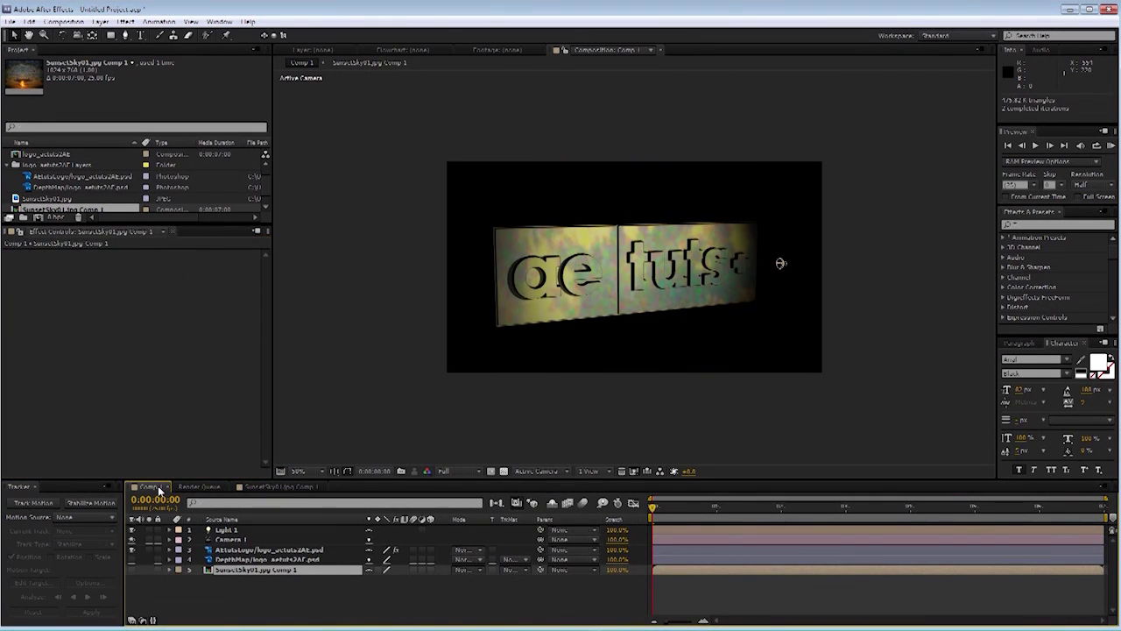
{"action": "left_click", "coordinate": [263, 549]}
{"action": "left_click", "coordinate": [125, 21]}
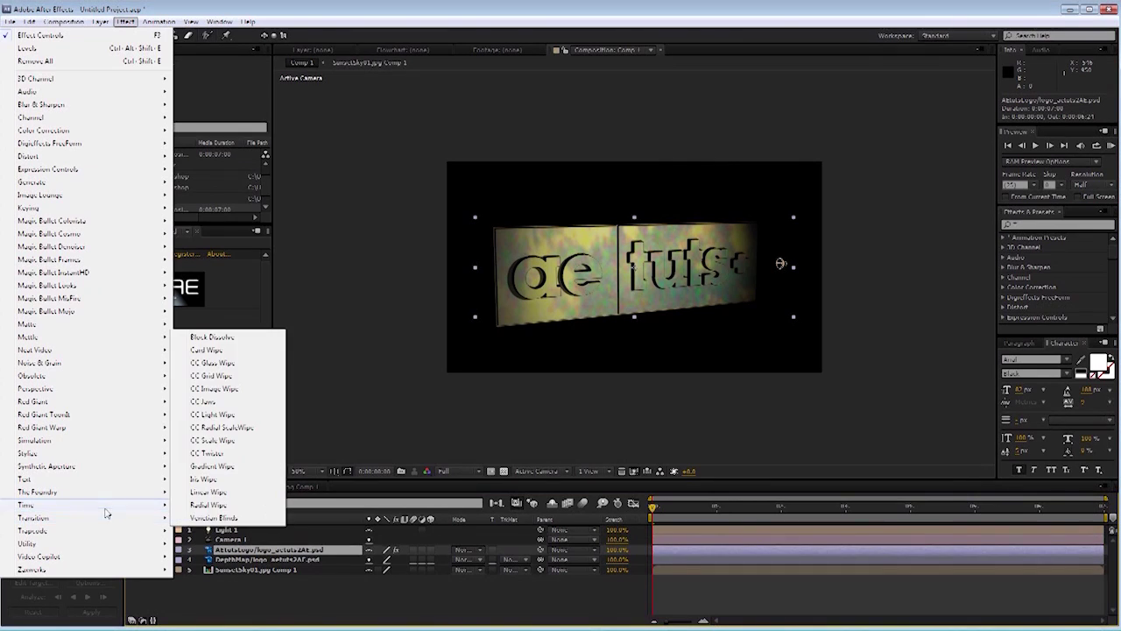
{"action": "mouse_move", "coordinate": [28, 453]}
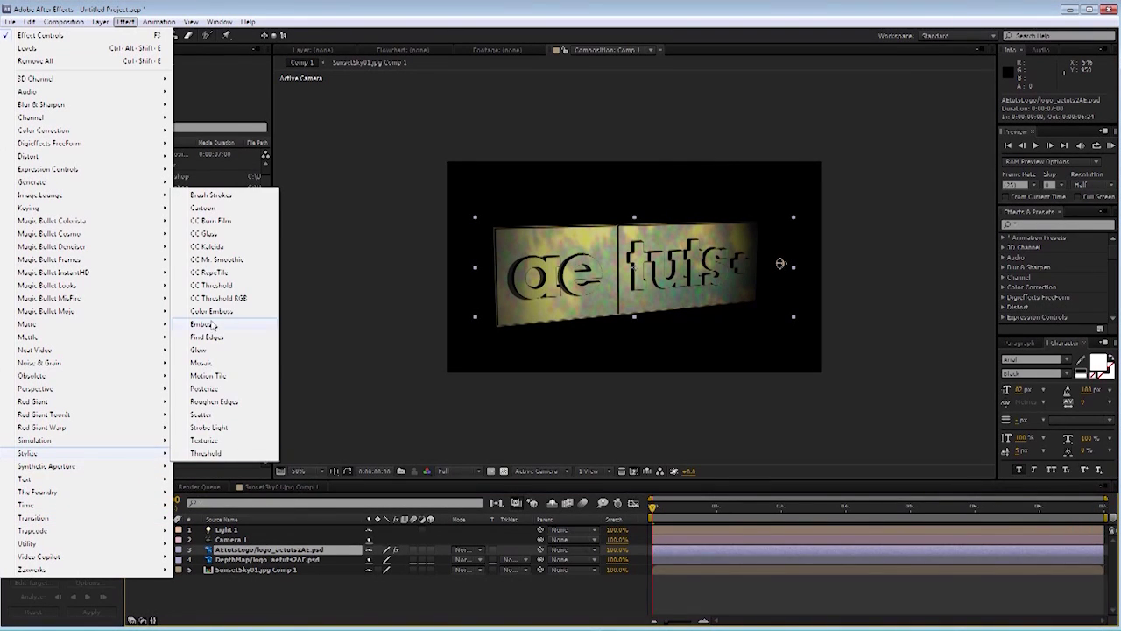
{"action": "left_click", "coordinate": [207, 351]}
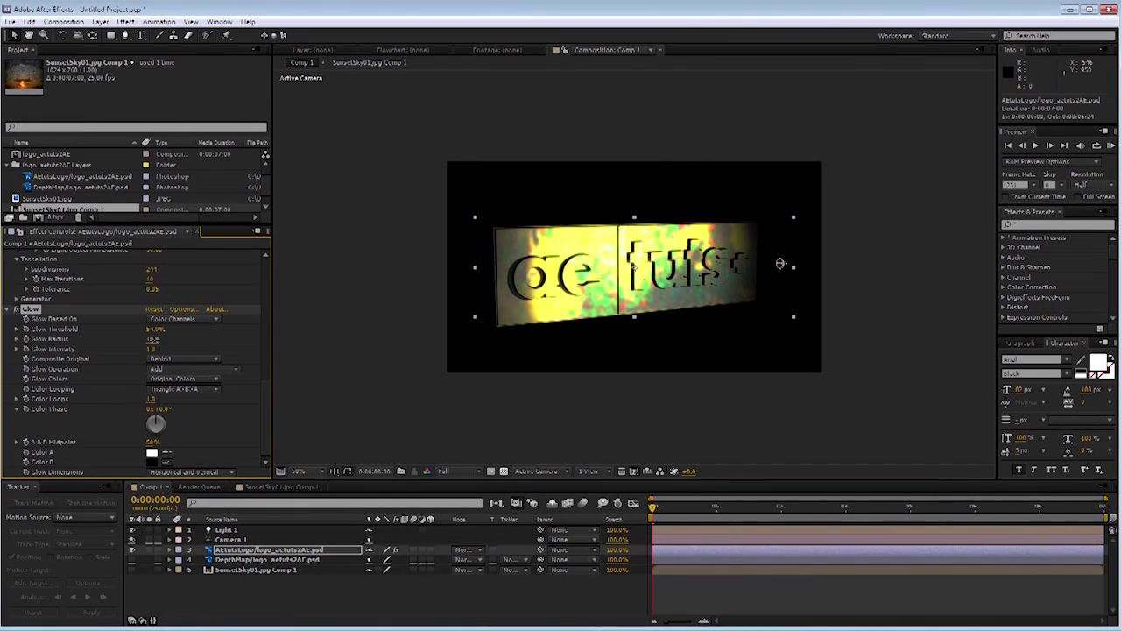
{"action": "left_click_drag", "start_coordinate": [153, 338], "coordinate": [200, 358]}
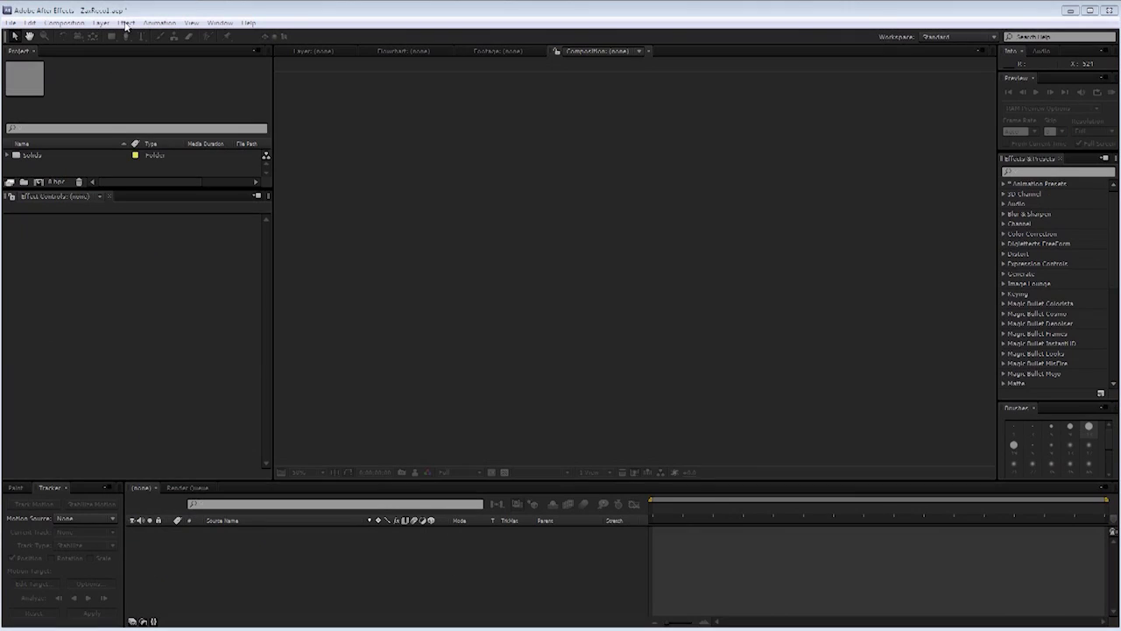
Step: Create a new composition containing a red solid
{"action": "left_click", "coordinate": [82, 24]}
{"action": "left_click", "coordinate": [70, 35]}
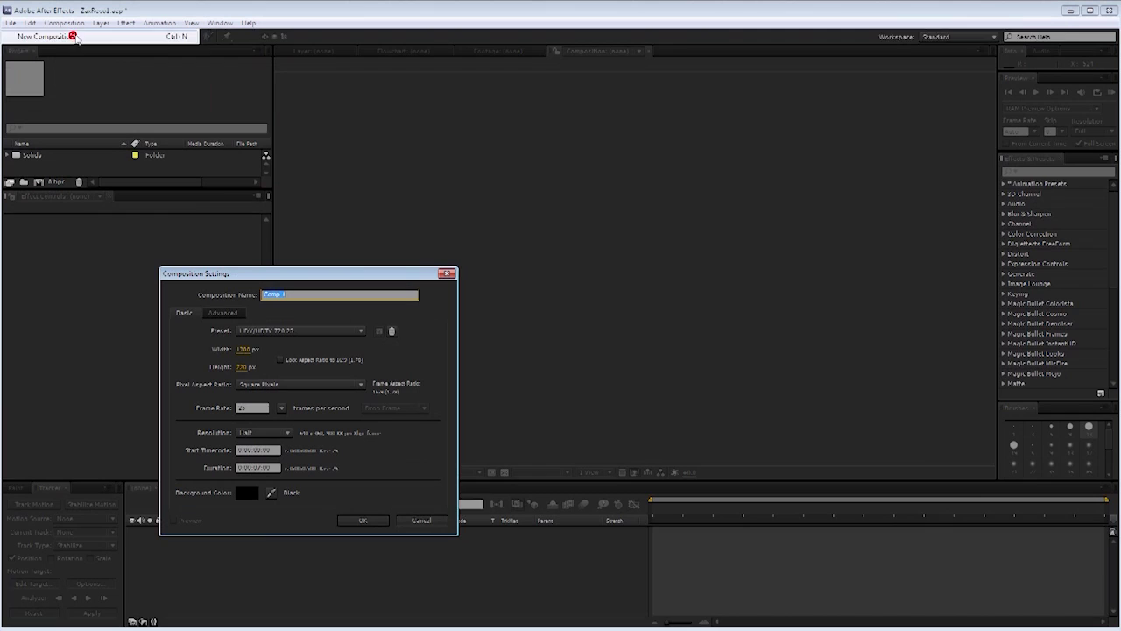
{"action": "left_click", "coordinate": [364, 520]}
{"action": "mouse_move", "coordinate": [101, 37]}
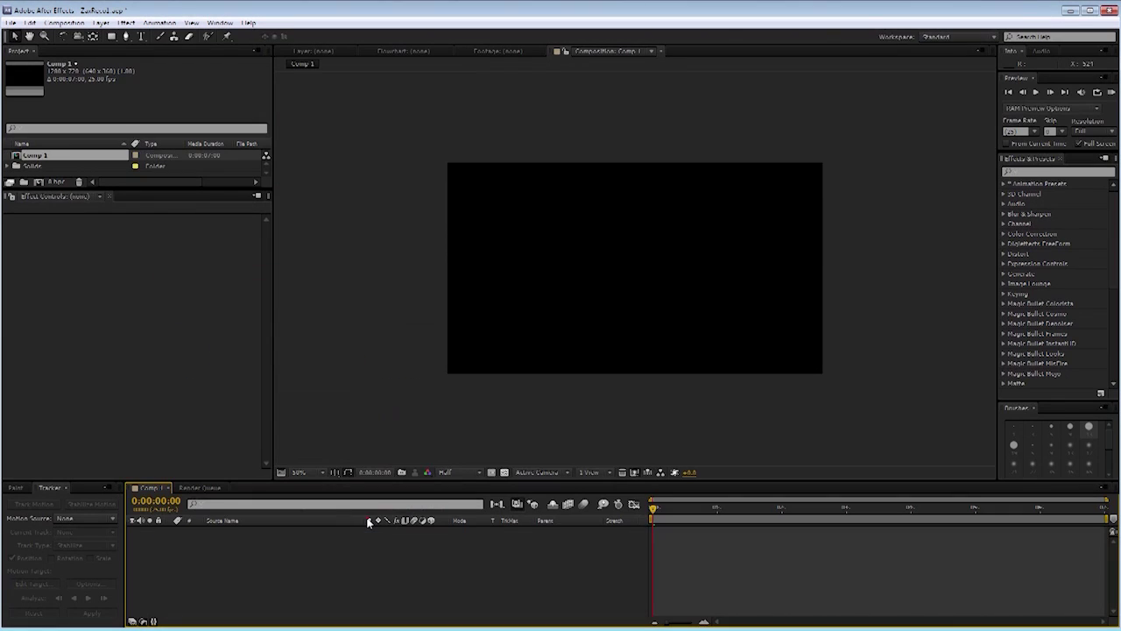
{"action": "left_click", "coordinate": [100, 23]}
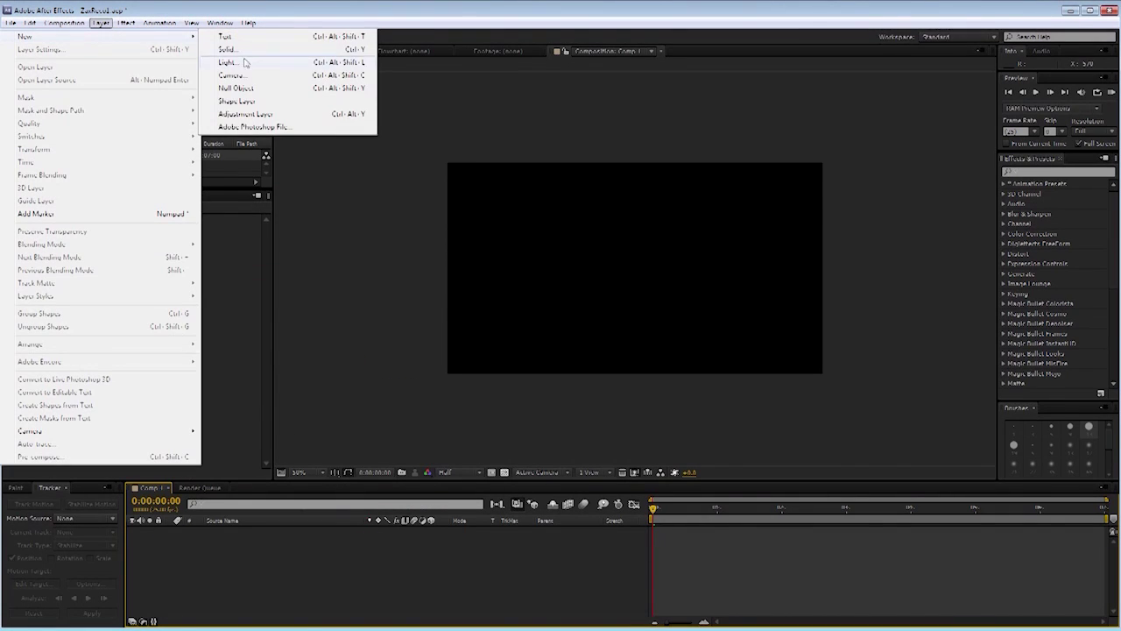
{"action": "left_click", "coordinate": [226, 49]}
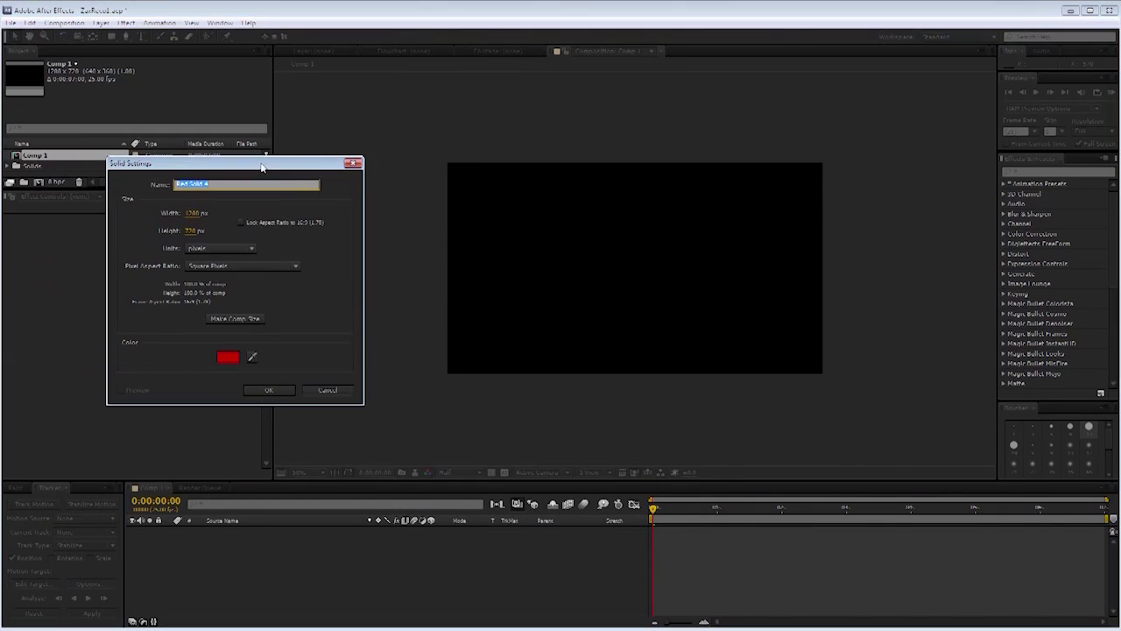
{"action": "left_click", "coordinate": [269, 389]}
Step: Add a camera to the new comp
{"action": "left_click", "coordinate": [100, 22]}
{"action": "mouse_move", "coordinate": [26, 36]}
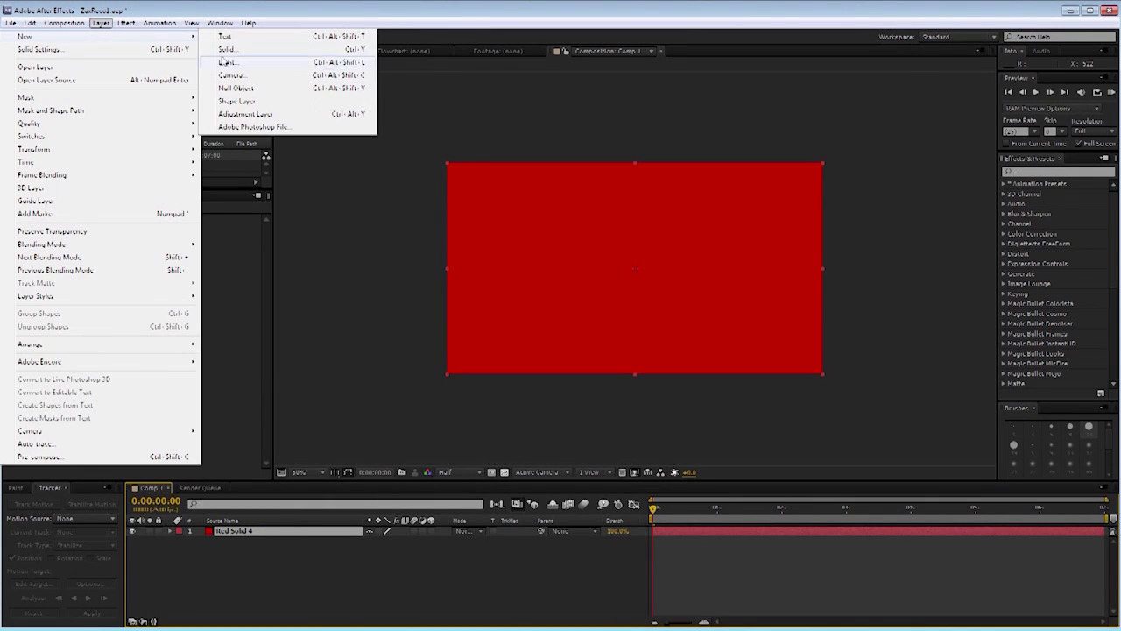
{"action": "left_click", "coordinate": [233, 75]}
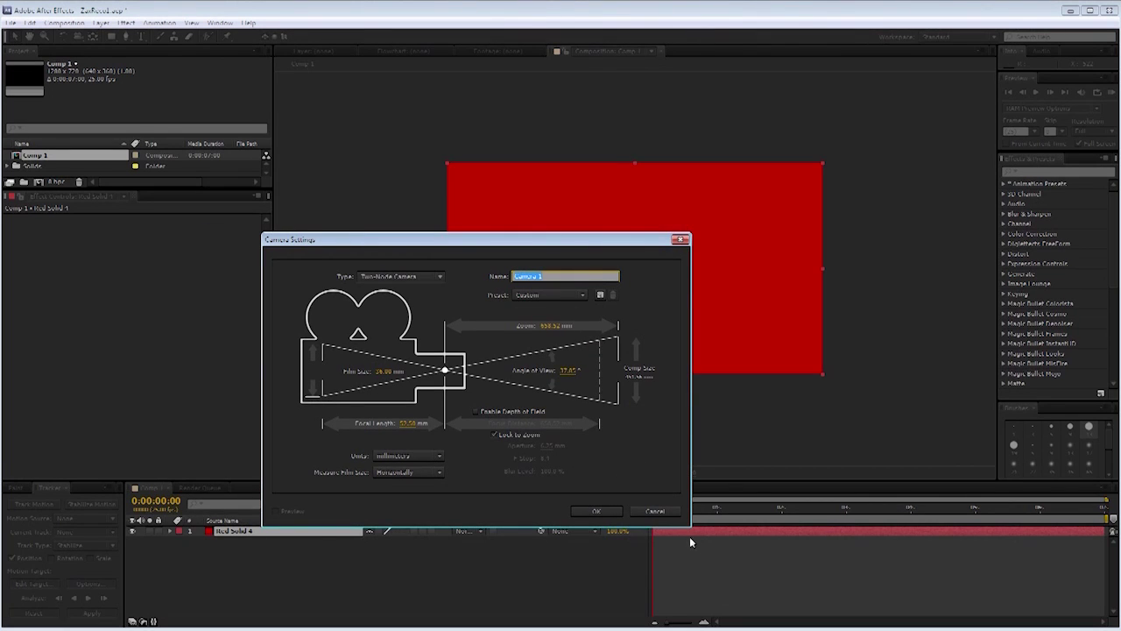
{"action": "left_click", "coordinate": [596, 512]}
Step: Apply 3D Invigorator PRO to the red solid and choose the second logo .ai file
{"action": "left_click", "coordinate": [126, 23]}
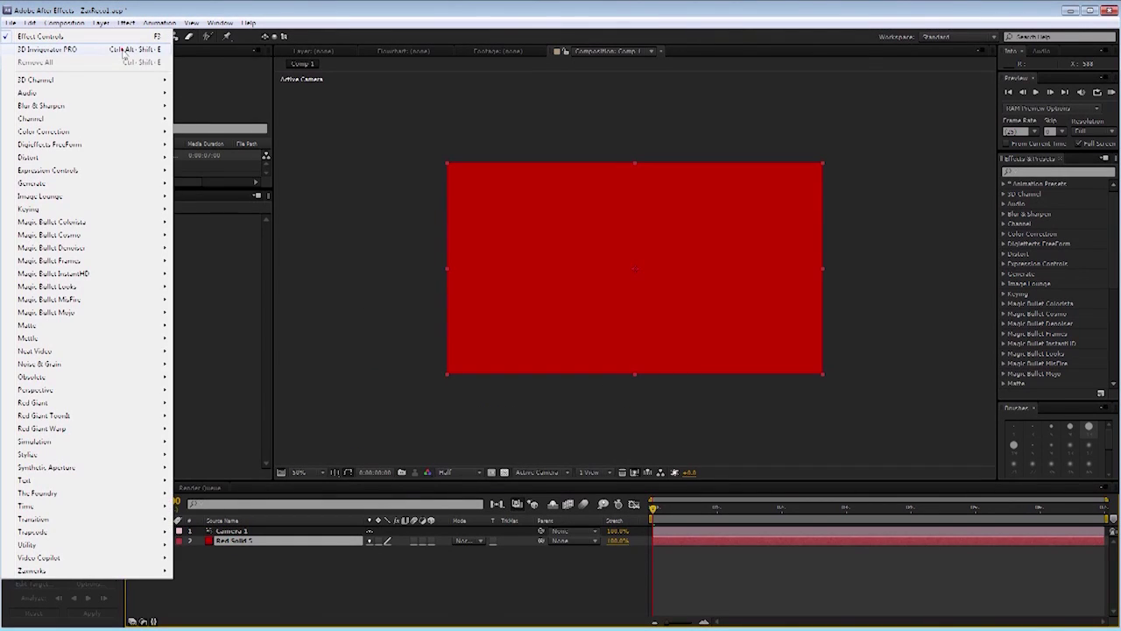
{"action": "left_click", "coordinate": [308, 236]}
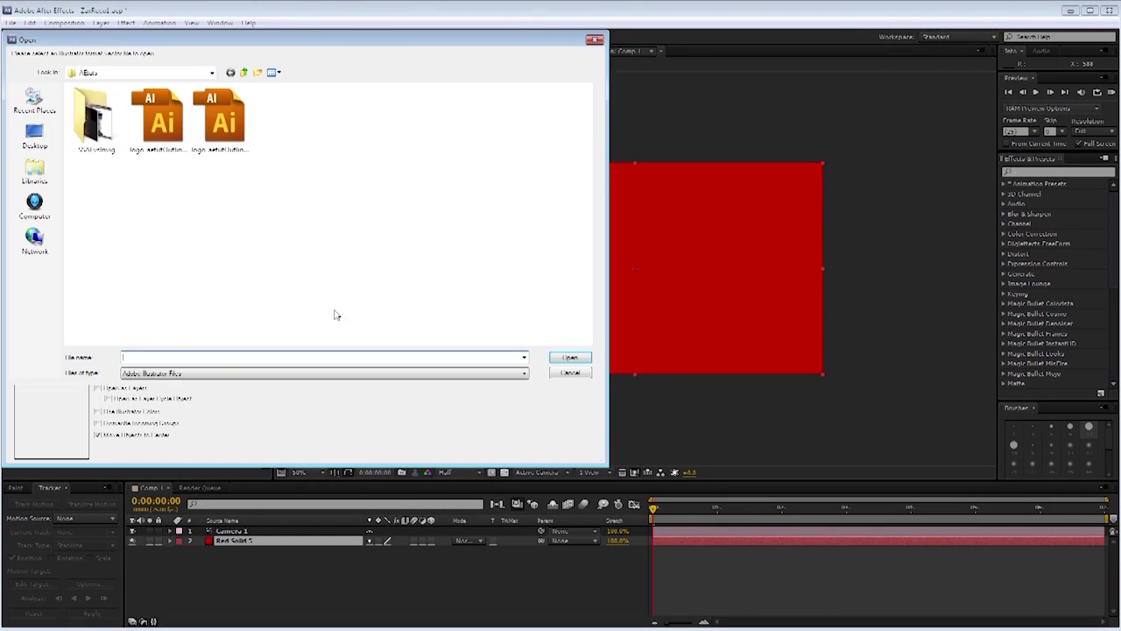
{"action": "left_click", "coordinate": [221, 131]}
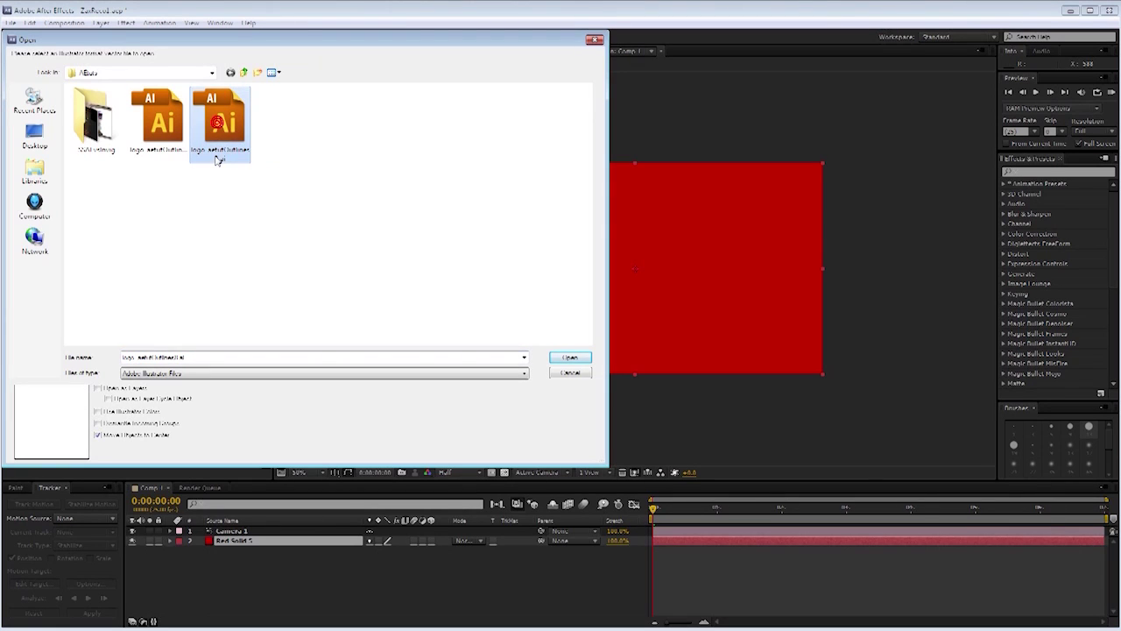
Step: Load the ae tuts+ logo into Invigorator, deepen its extrusion to 32, and create a 3D primitive
{"action": "double_click", "coordinate": [219, 155]}
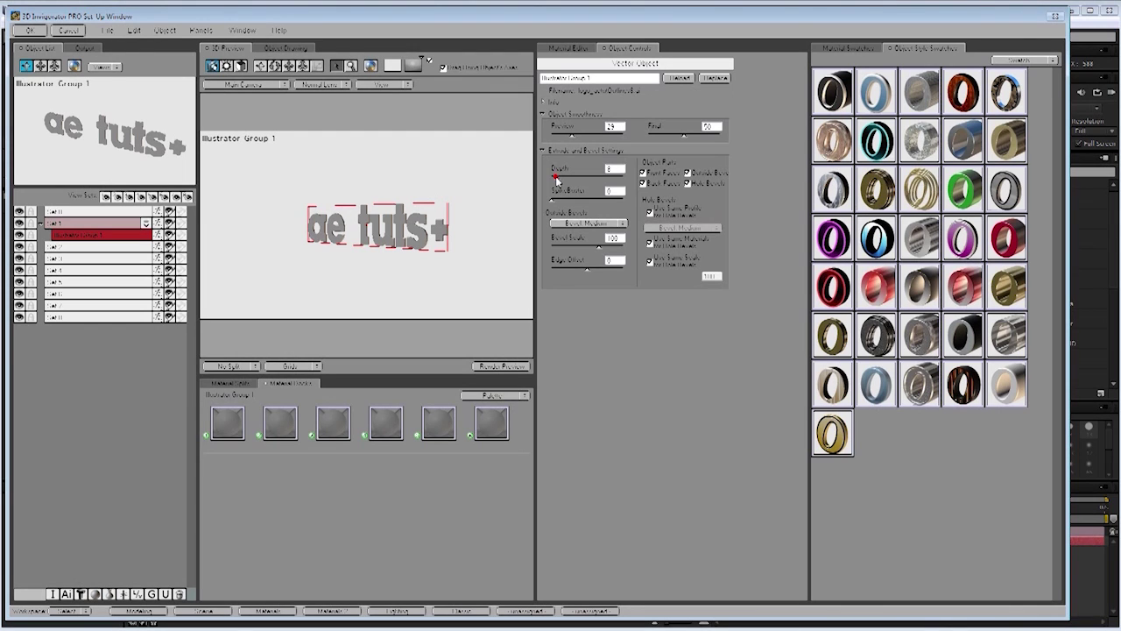
{"action": "left_click_drag", "start_coordinate": [557, 181], "coordinate": [574, 182]}
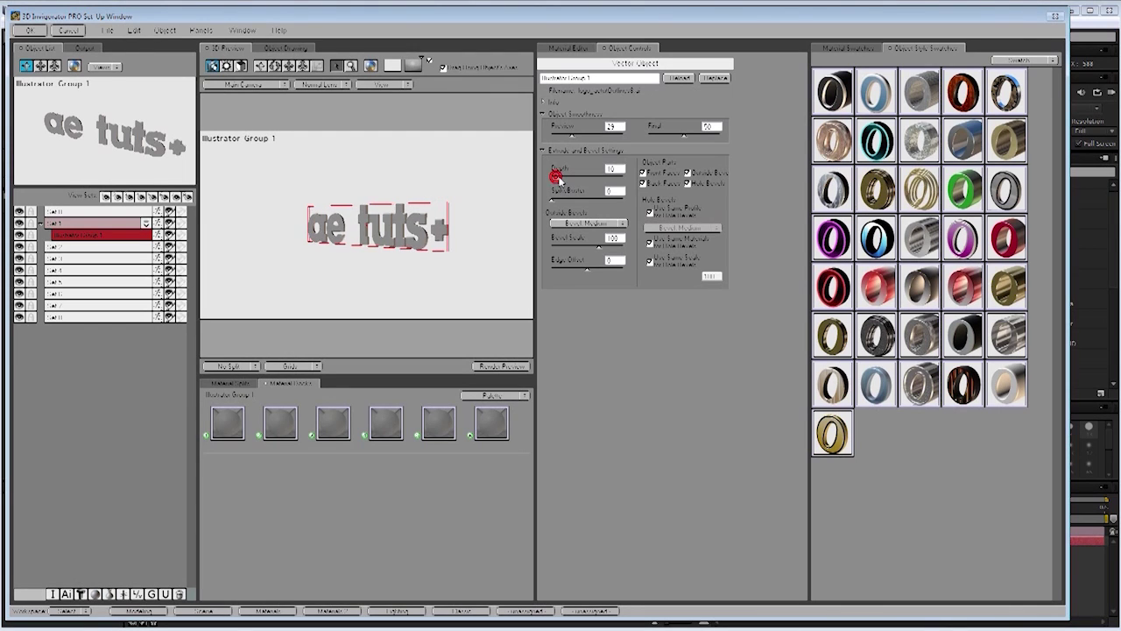
{"action": "left_click", "coordinate": [164, 30]}
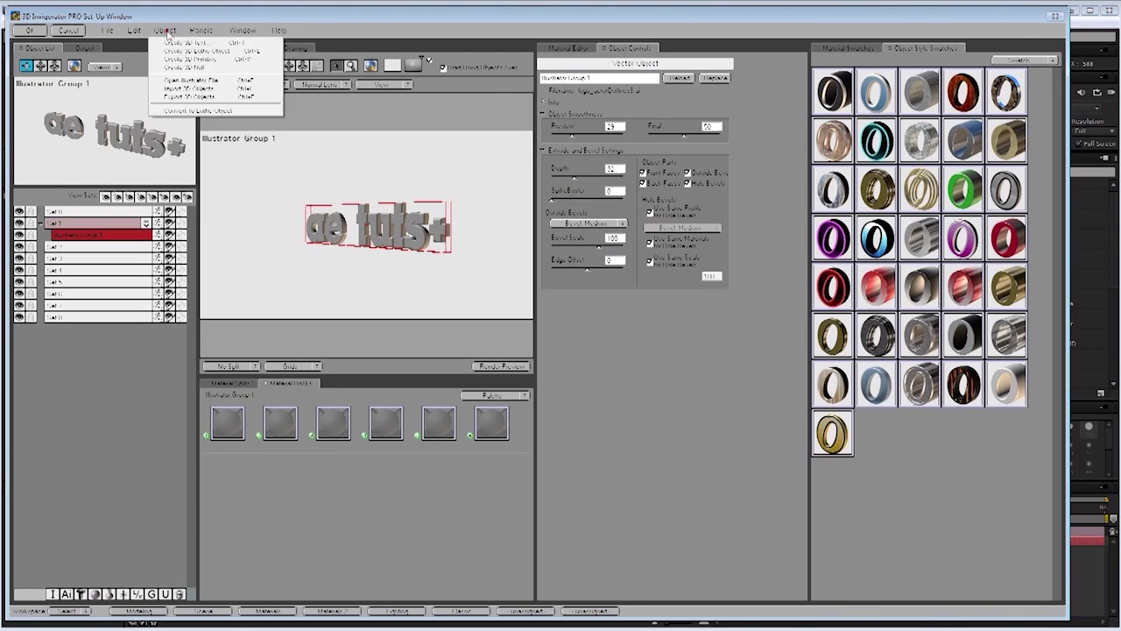
{"action": "left_click", "coordinate": [169, 58]}
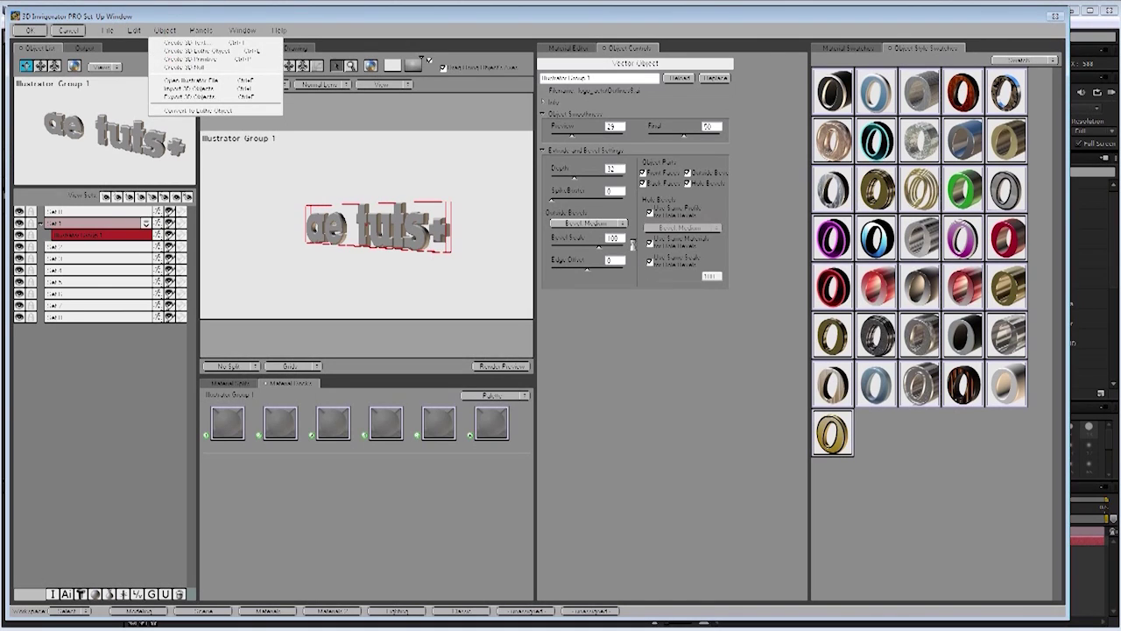
{"action": "left_click", "coordinate": [587, 162]}
Step: Make a wide flat box panel, duplicate it shifted left, and apply the White Ivory style
{"action": "left_click", "coordinate": [583, 193]}
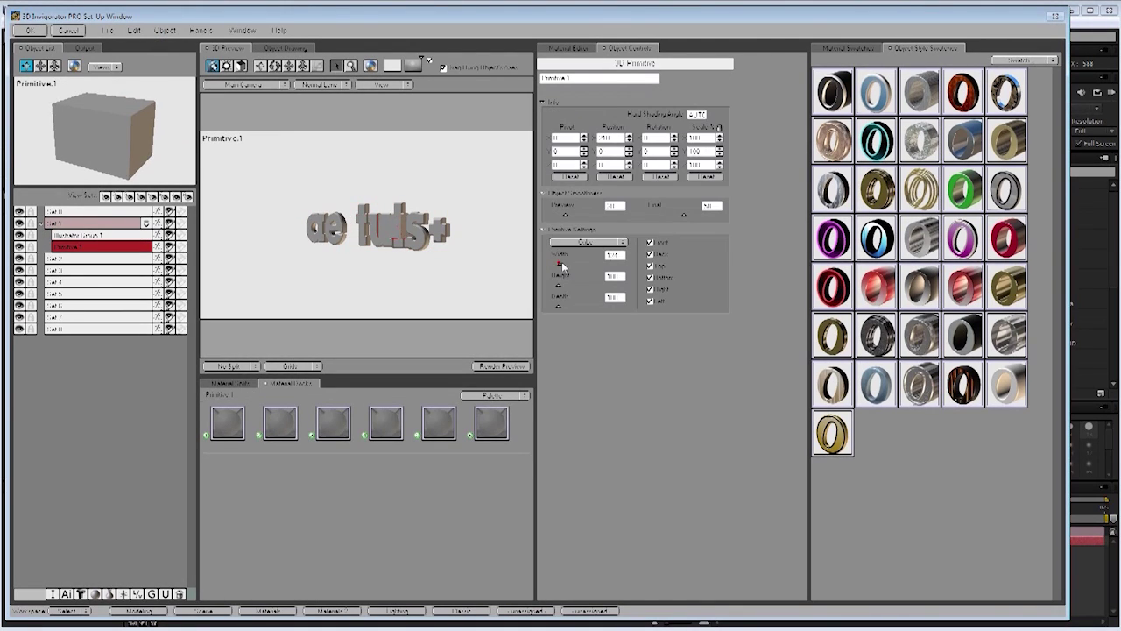
{"action": "mouse_move", "coordinate": [561, 261]}
{"action": "left_mouse_down"}
{"action": "mouse_move", "coordinate": [599, 265]}
{"action": "mouse_move", "coordinate": [553, 308]}
{"action": "left_mouse_up"}
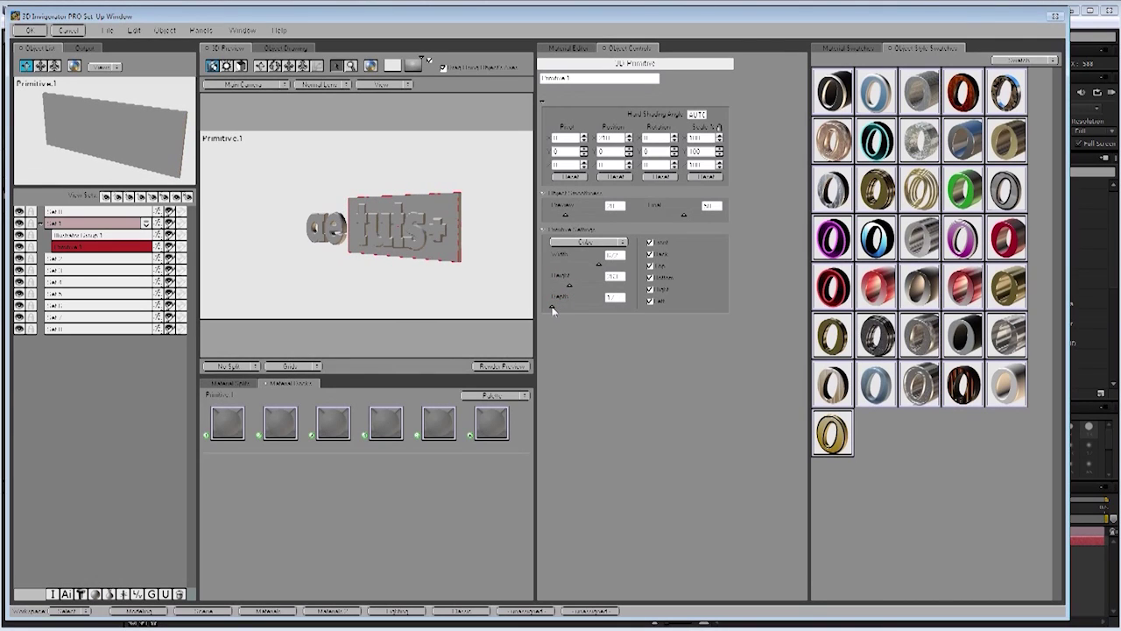
{"action": "key", "text": "ctrl+d"}
{"action": "left_click_drag", "start_coordinate": [629, 138], "coordinate": [628, 151]}
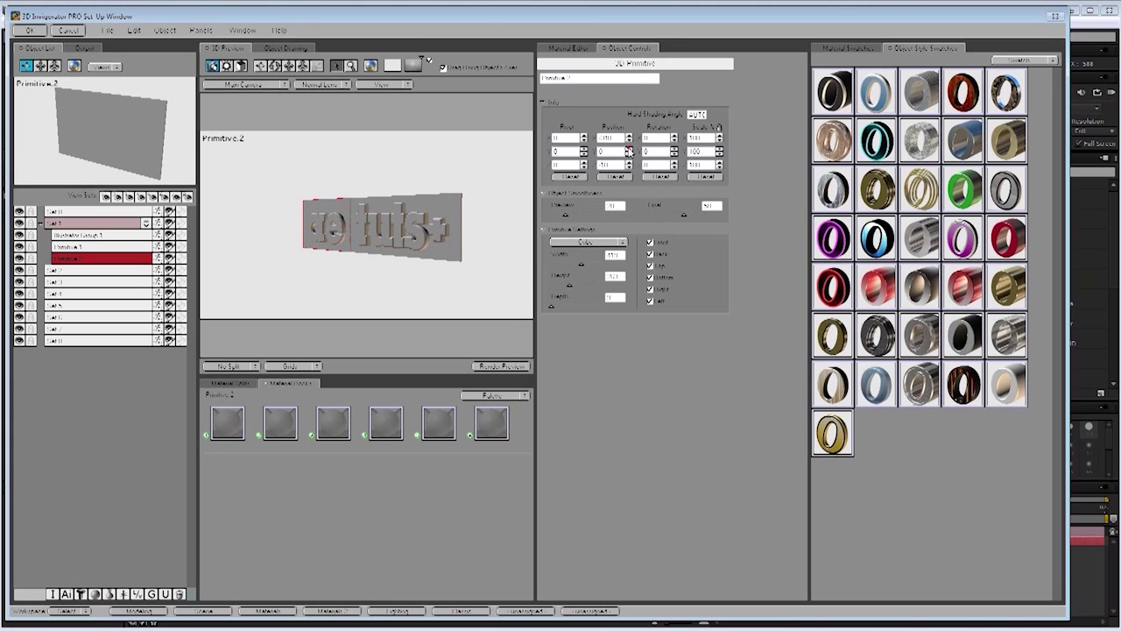
{"action": "left_click_drag", "start_coordinate": [993, 372], "coordinate": [369, 251]}
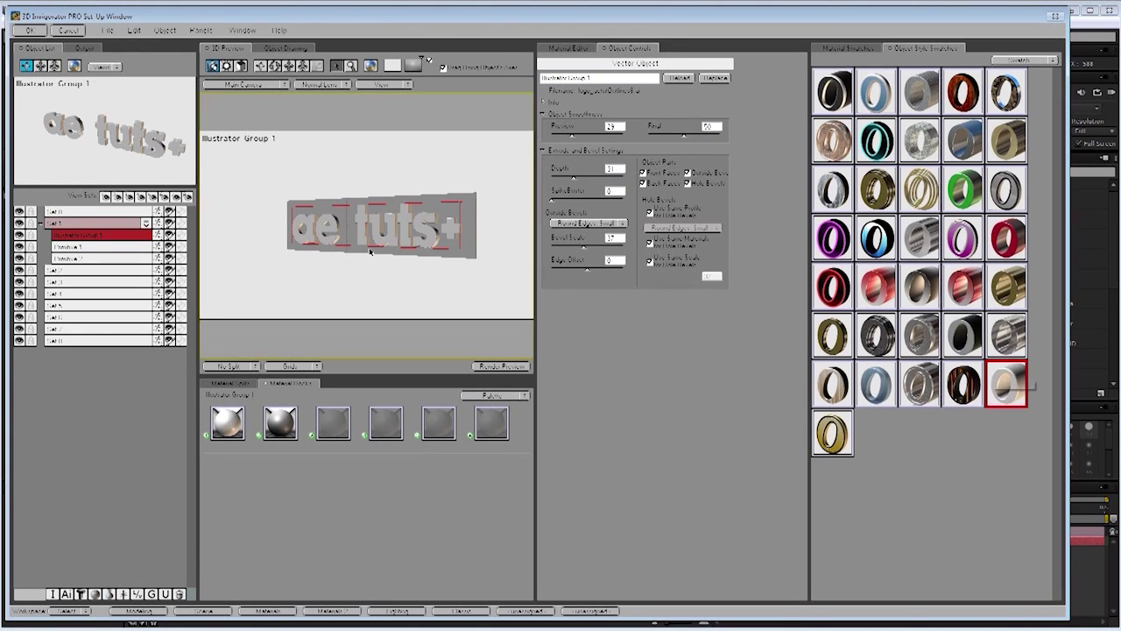
Step: Drop the purple material swatch onto both slab panels, then reselect the ae tuts+ text object
{"action": "left_click", "coordinate": [846, 48]}
{"action": "left_click_drag", "start_coordinate": [936, 403], "coordinate": [429, 254]}
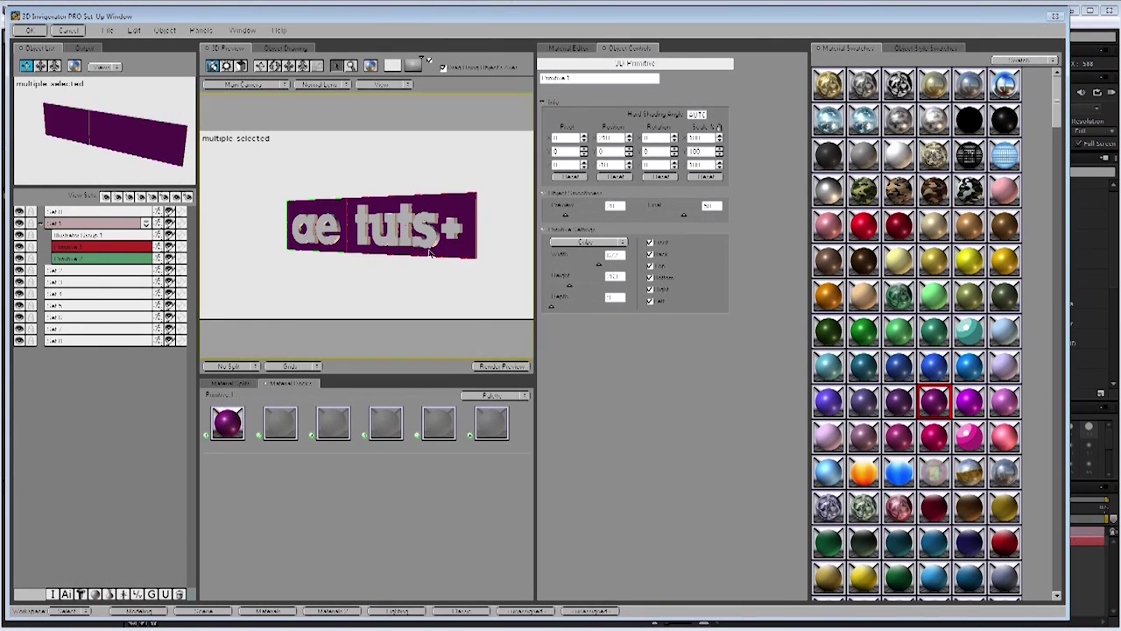
{"action": "left_click", "coordinate": [260, 66]}
{"action": "mouse_move", "coordinate": [368, 219]}
{"action": "left_mouse_down"}
{"action": "mouse_move", "coordinate": [348, 228]}
{"action": "mouse_move", "coordinate": [443, 247]}
{"action": "left_mouse_up"}
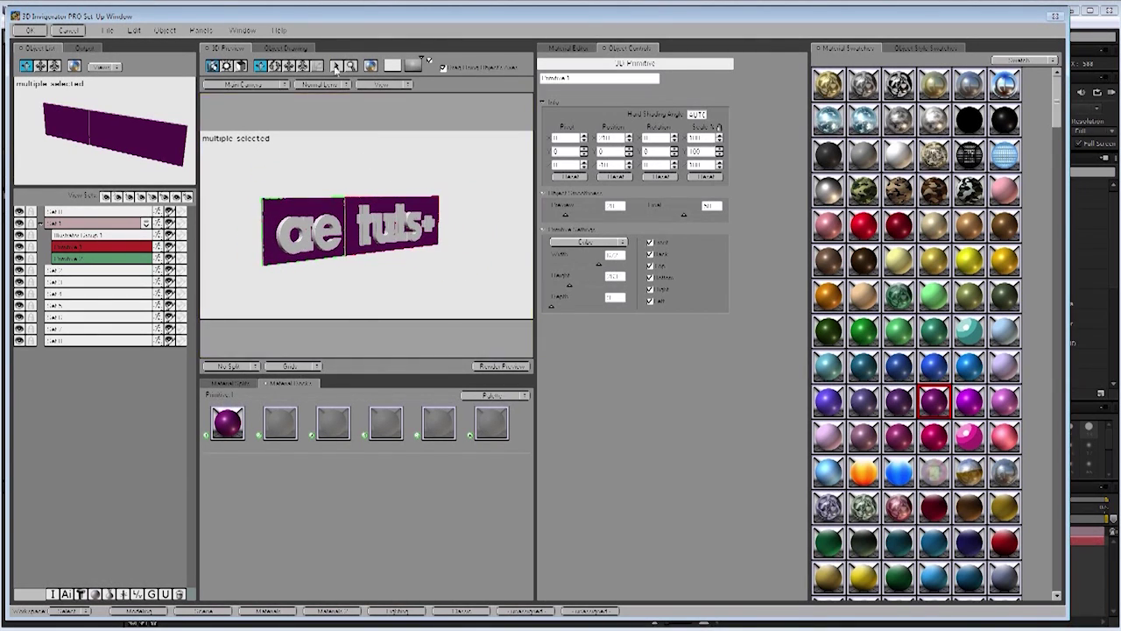
{"action": "left_click", "coordinate": [303, 65]}
{"action": "left_click_drag", "start_coordinate": [375, 155], "coordinate": [360, 211]}
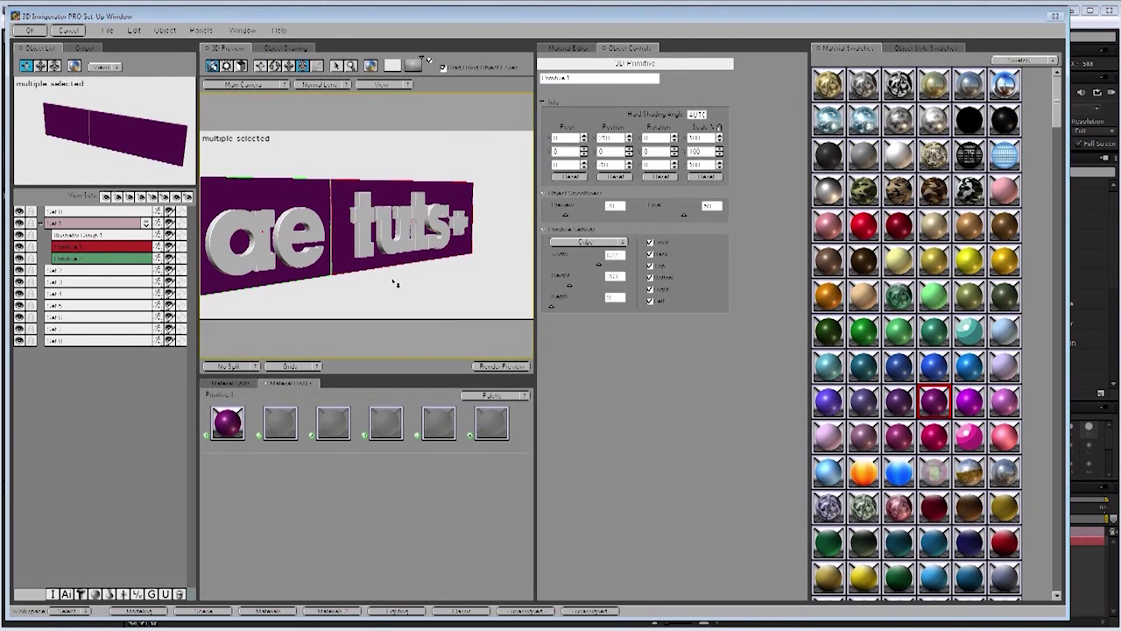
{"action": "left_click", "coordinate": [337, 67]}
{"action": "left_click", "coordinate": [238, 218]}
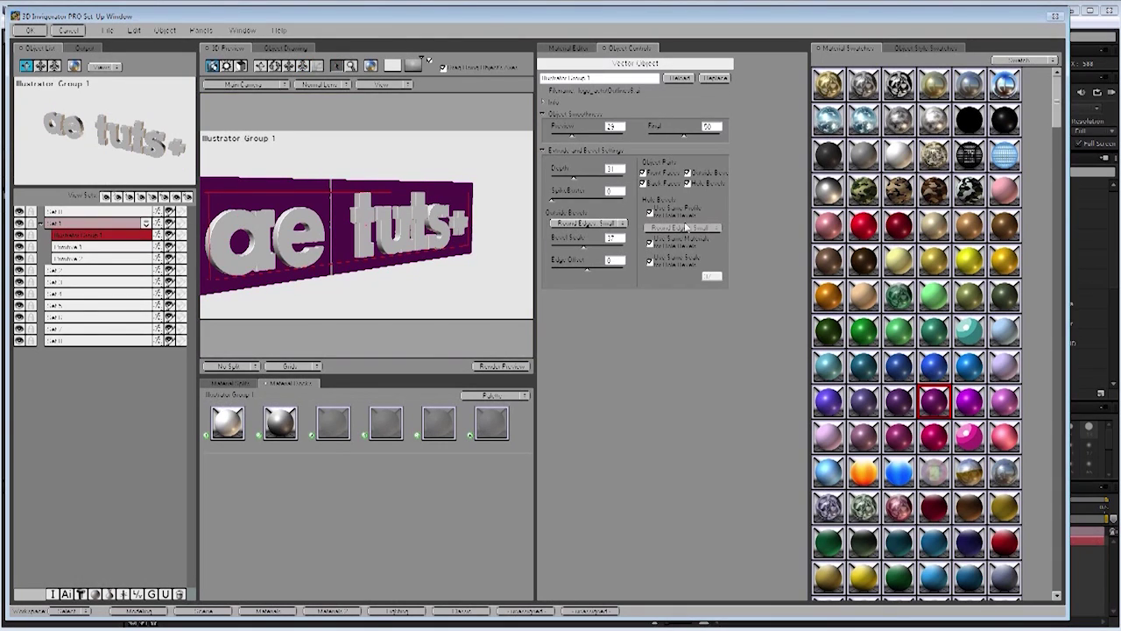
Step: Give the logo a Round, Grooved bevel with a larger edge offset and accept the set-up
{"action": "left_click", "coordinate": [594, 223]}
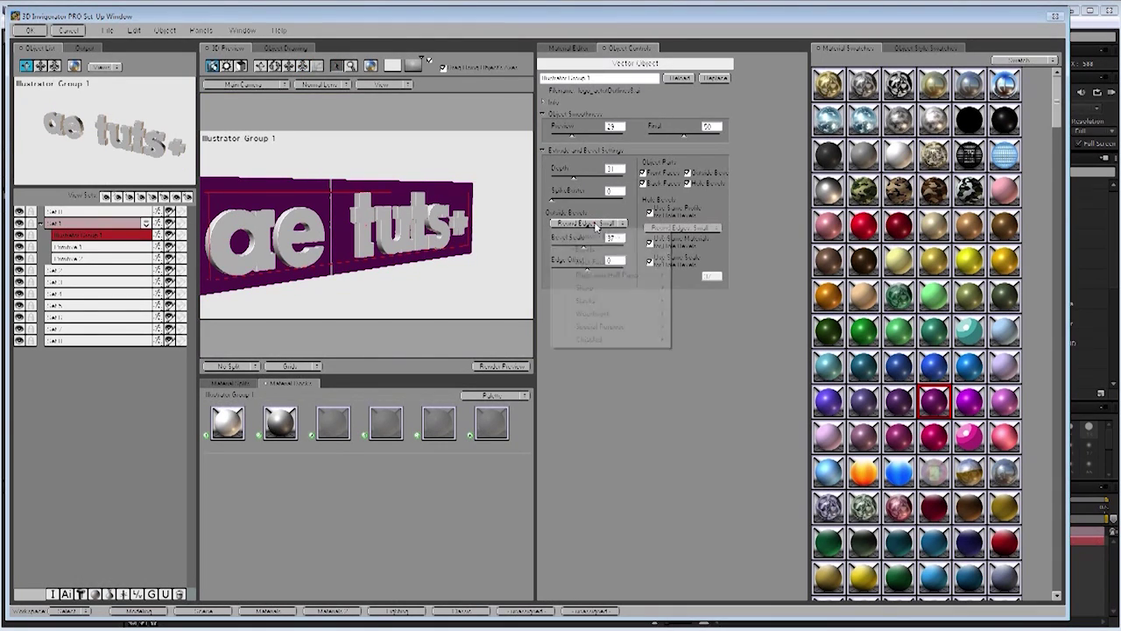
{"action": "mouse_move", "coordinate": [585, 249]}
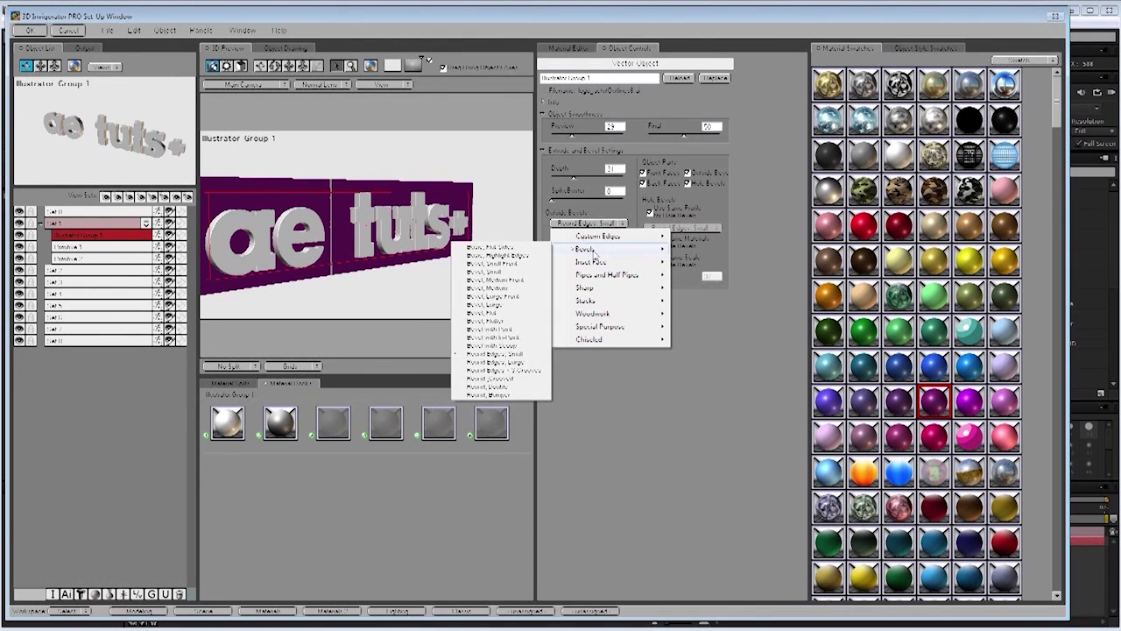
{"action": "left_click", "coordinate": [512, 379]}
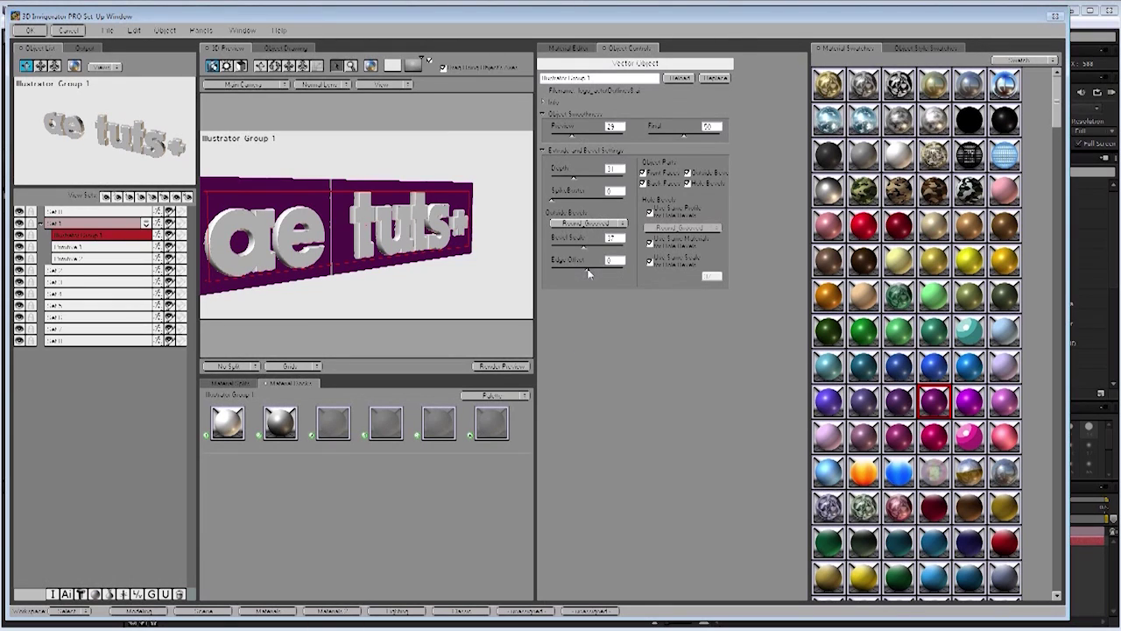
{"action": "left_click_drag", "start_coordinate": [590, 272], "coordinate": [585, 270]}
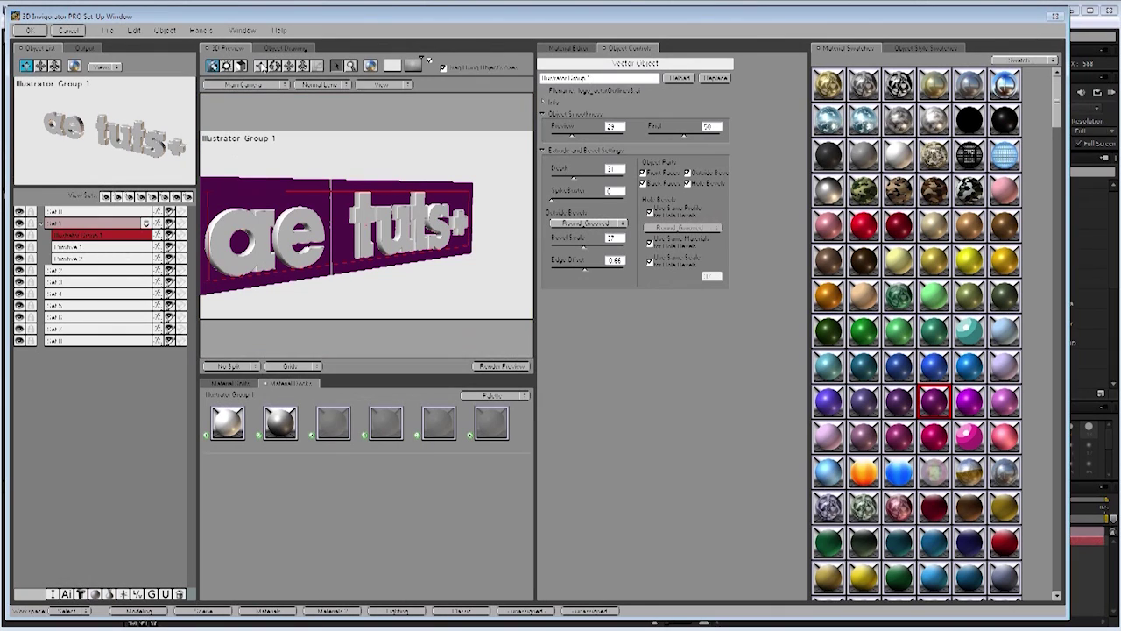
{"action": "left_click", "coordinate": [264, 67]}
{"action": "mouse_move", "coordinate": [281, 219]}
{"action": "left_mouse_down"}
{"action": "mouse_move", "coordinate": [296, 188]}
{"action": "mouse_move", "coordinate": [407, 247]}
{"action": "left_mouse_up"}
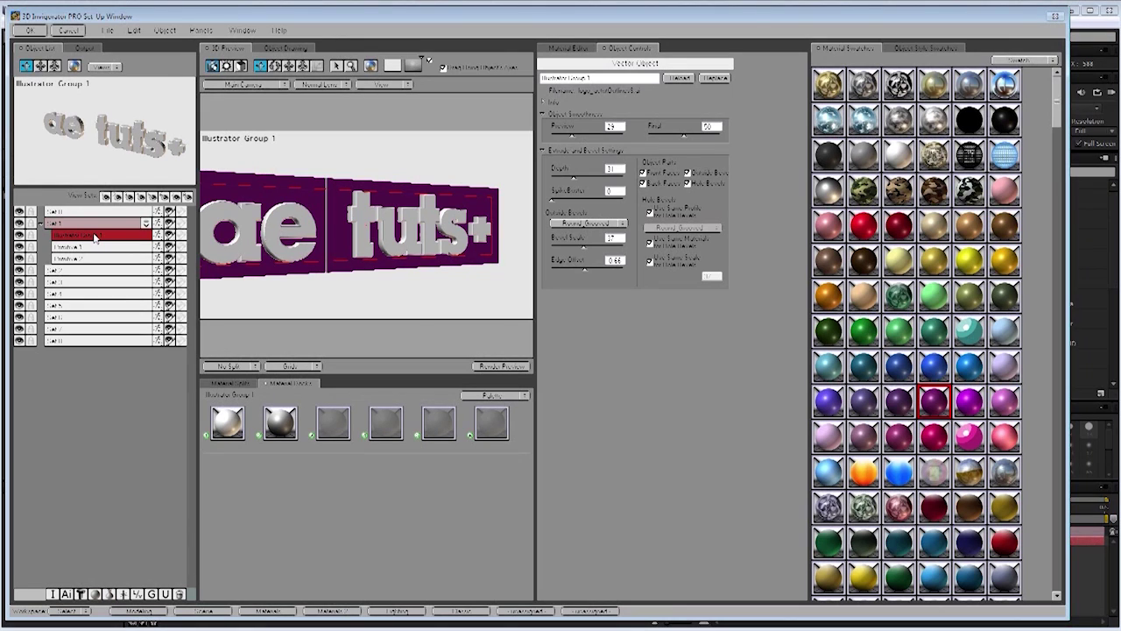
{"action": "left_click", "coordinate": [37, 33]}
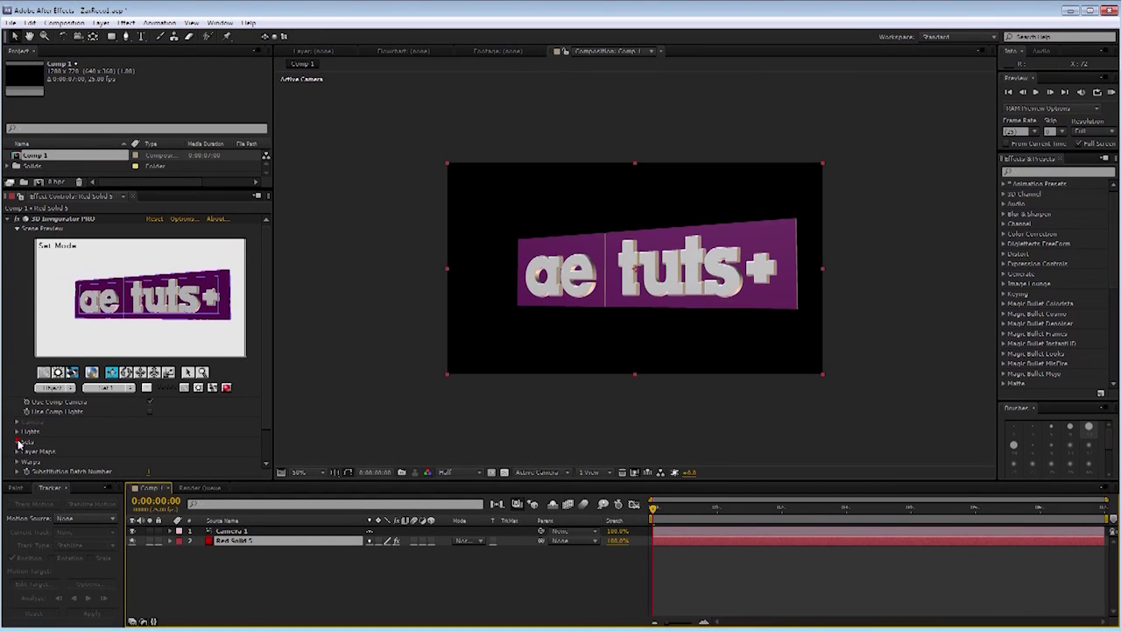
Step: Expand the Sets group and Set 1 in Effect Controls, then deselect Red Solid 5
{"action": "left_click", "coordinate": [17, 443]}
{"action": "scroll", "coordinate": [147, 444], "scroll_direction": "down", "scroll_amount": 1}
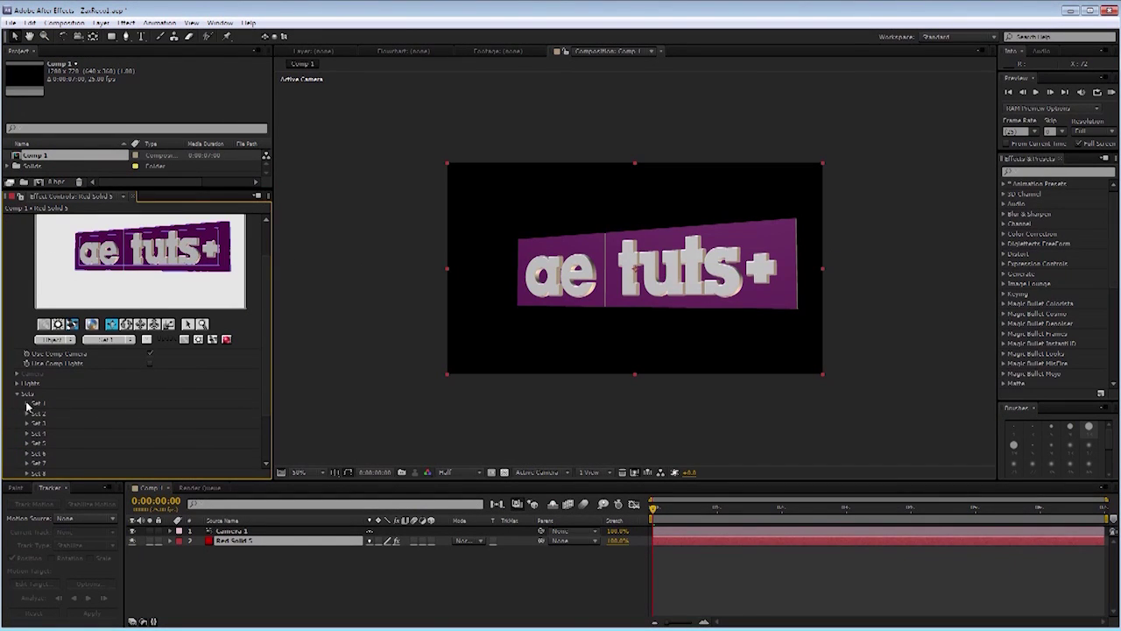
{"action": "left_click", "coordinate": [27, 403]}
{"action": "scroll", "coordinate": [35, 411], "scroll_direction": "down", "scroll_amount": 1}
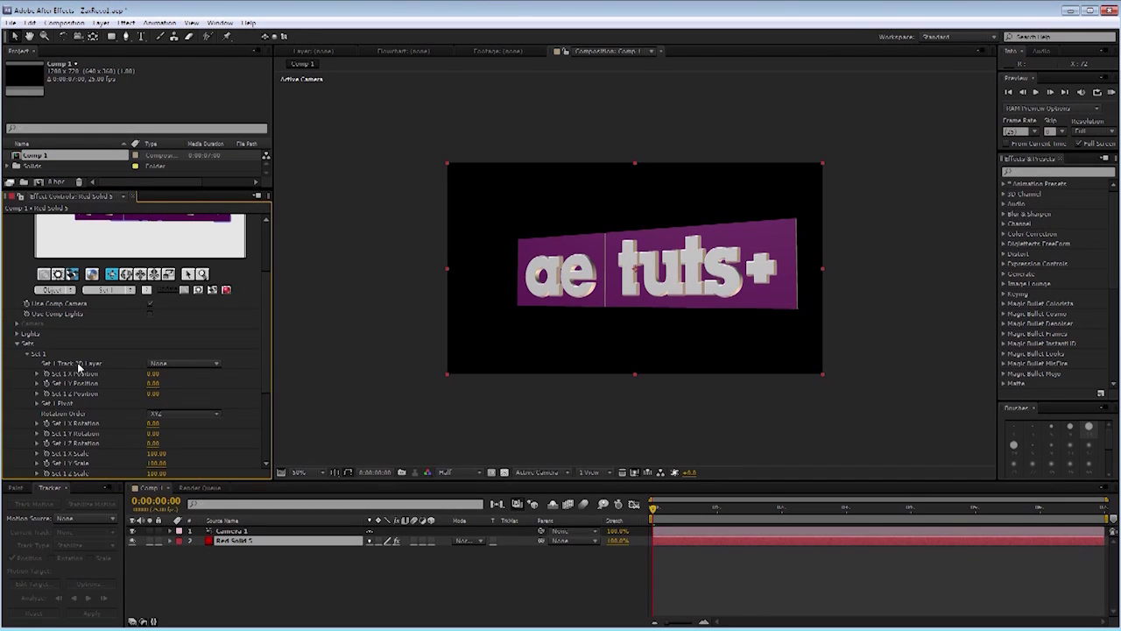
{"action": "left_click", "coordinate": [182, 569]}
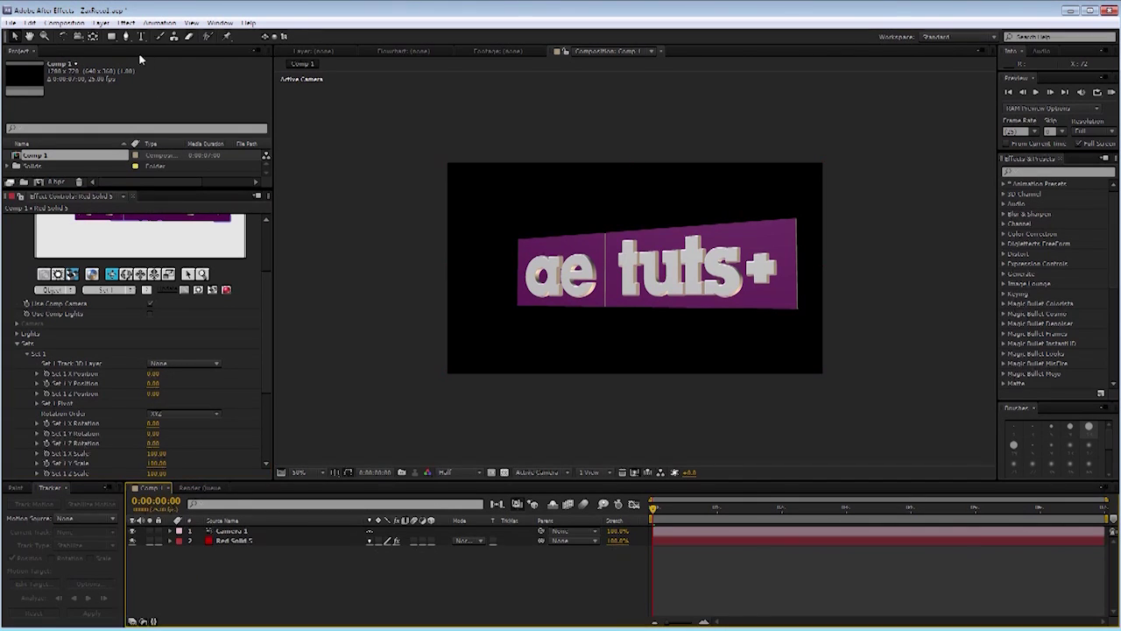
Step: Create a new solid layer named 'control'
{"action": "left_click", "coordinate": [101, 22]}
{"action": "mouse_move", "coordinate": [53, 36]}
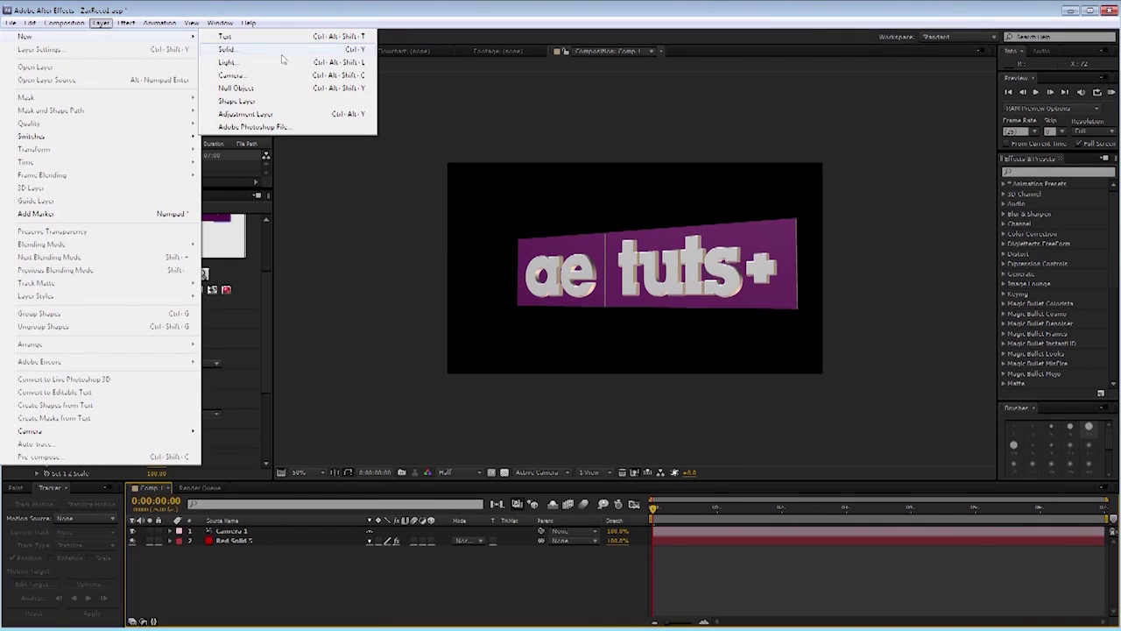
{"action": "left_click", "coordinate": [230, 49]}
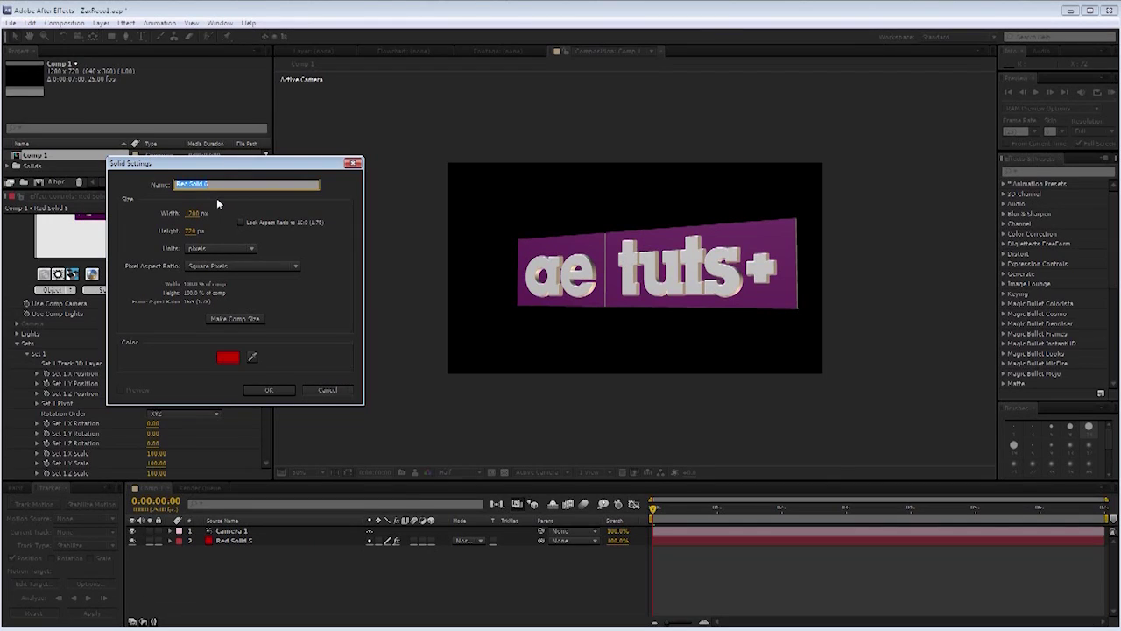
{"action": "type", "text": "trol"}
{"action": "left_click", "coordinate": [282, 391]}
Step: Set Set 1's Track 3D Layer to control and rotate the control layer
{"action": "left_click", "coordinate": [233, 540]}
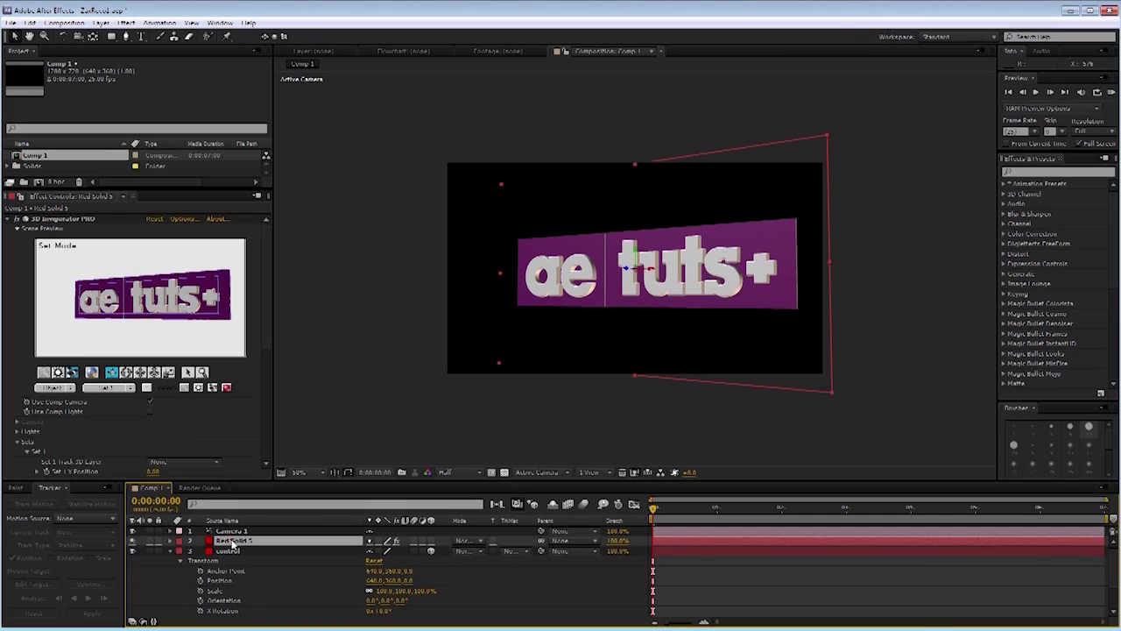
{"action": "left_click", "coordinate": [158, 461]}
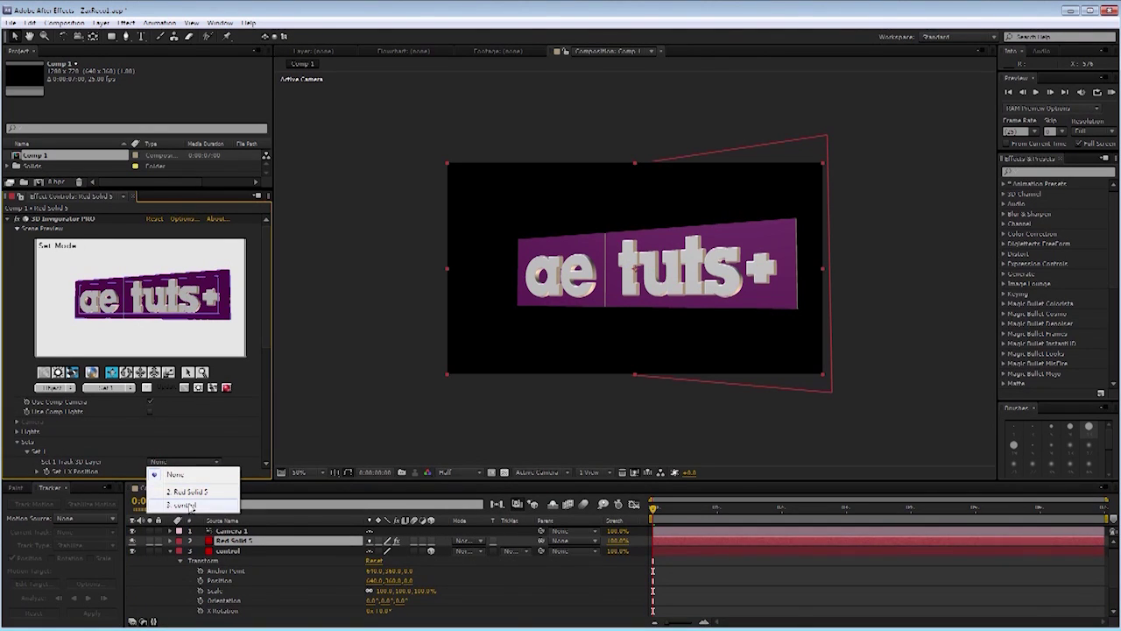
{"action": "left_click", "coordinate": [182, 505]}
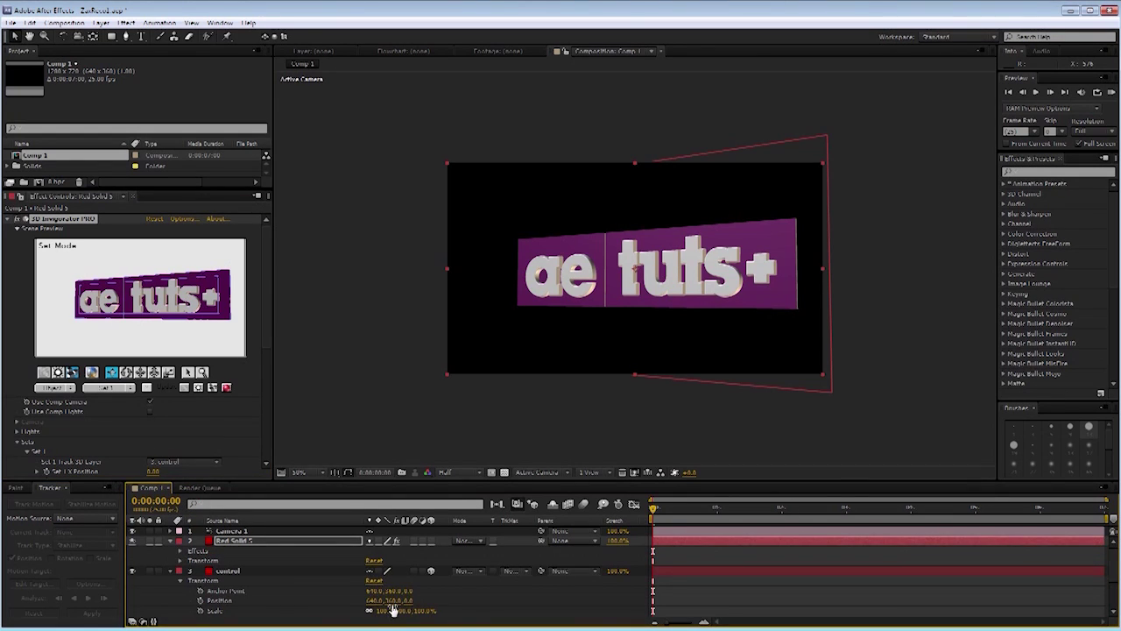
{"action": "scroll", "coordinate": [394, 610], "scroll_direction": "down", "scroll_amount": 3}
{"action": "left_click_drag", "start_coordinate": [383, 614], "coordinate": [387, 610]}
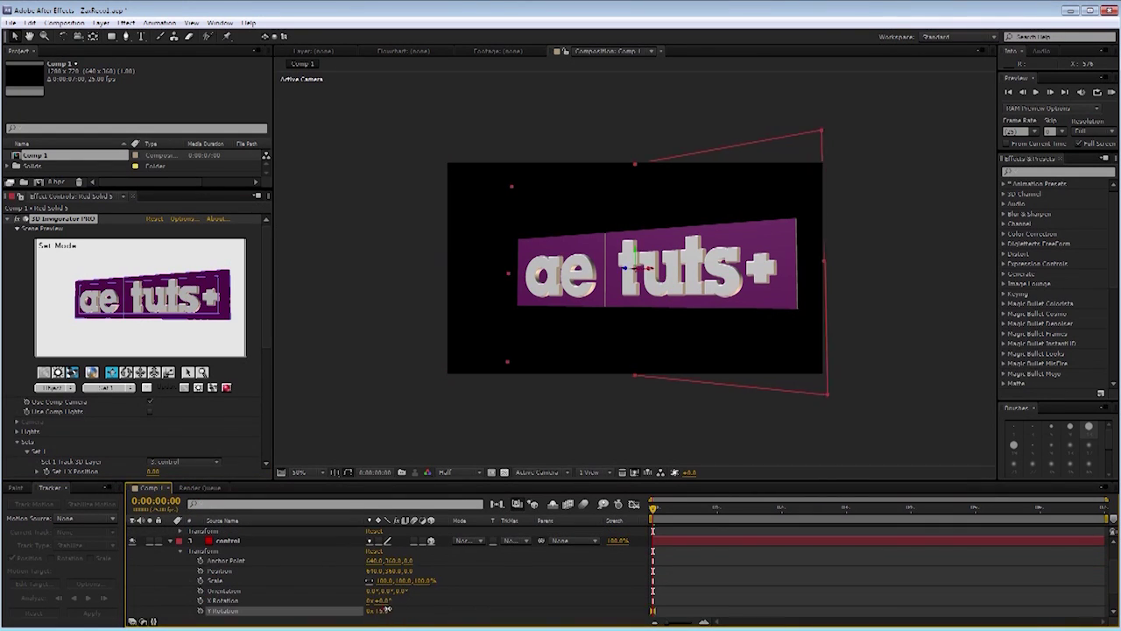
{"action": "left_click", "coordinate": [183, 388]}
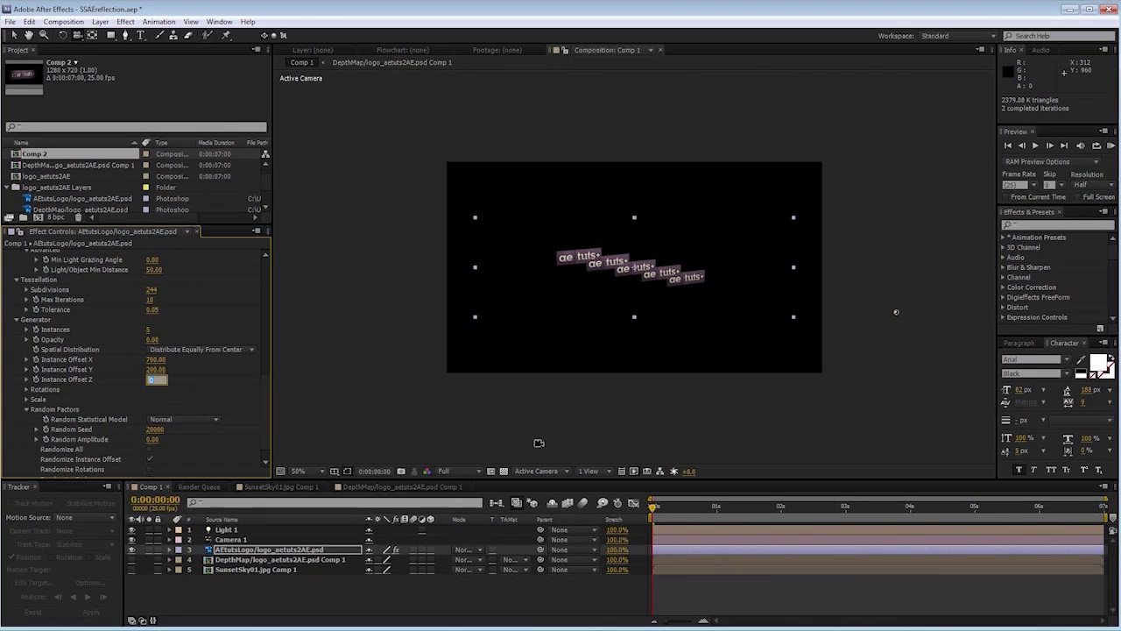
Step: Set Instance Offset Z to 300, raise Random Amplitude and adjust Instance Offset X
{"action": "type", "text": "300"}
{"action": "key", "text": "Return"}
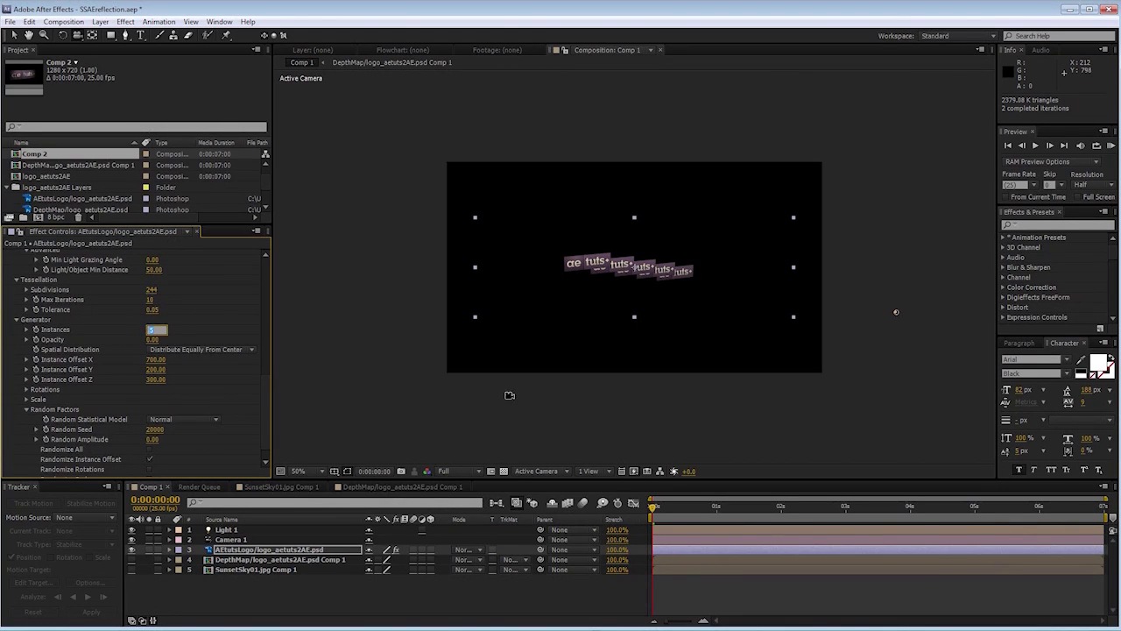
{"action": "type", "text": "7"}
{"action": "key", "text": "Return"}
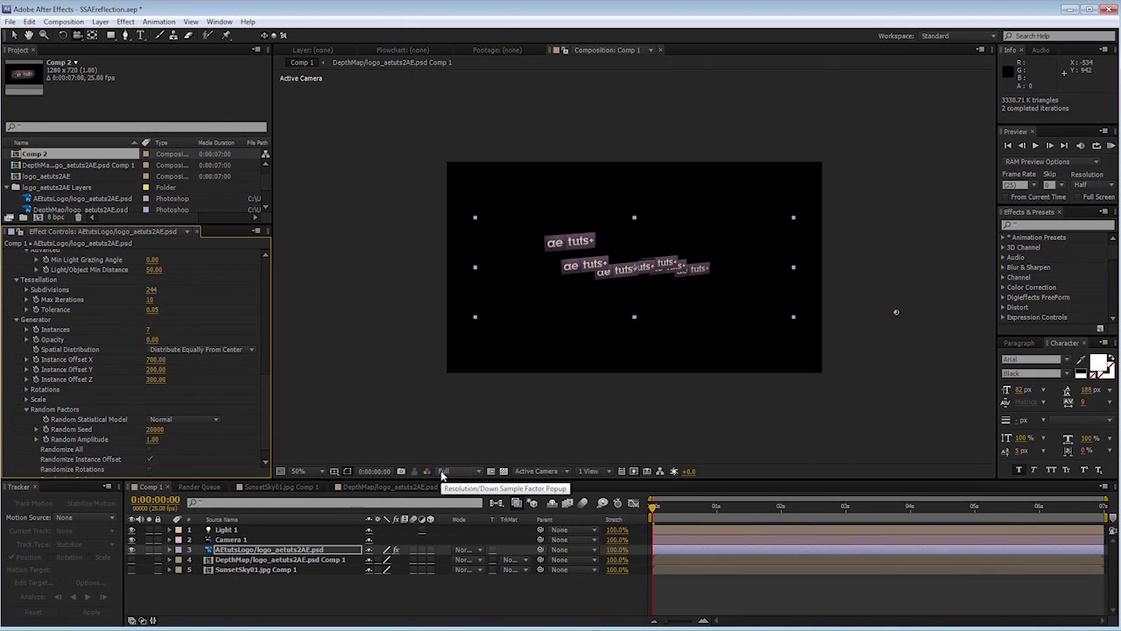
{"action": "mouse_move", "coordinate": [175, 441]}
{"action": "left_mouse_down"}
{"action": "mouse_move", "coordinate": [444, 463]}
{"action": "mouse_move", "coordinate": [258, 374]}
{"action": "left_mouse_up"}
{"action": "type", "text": "500"}
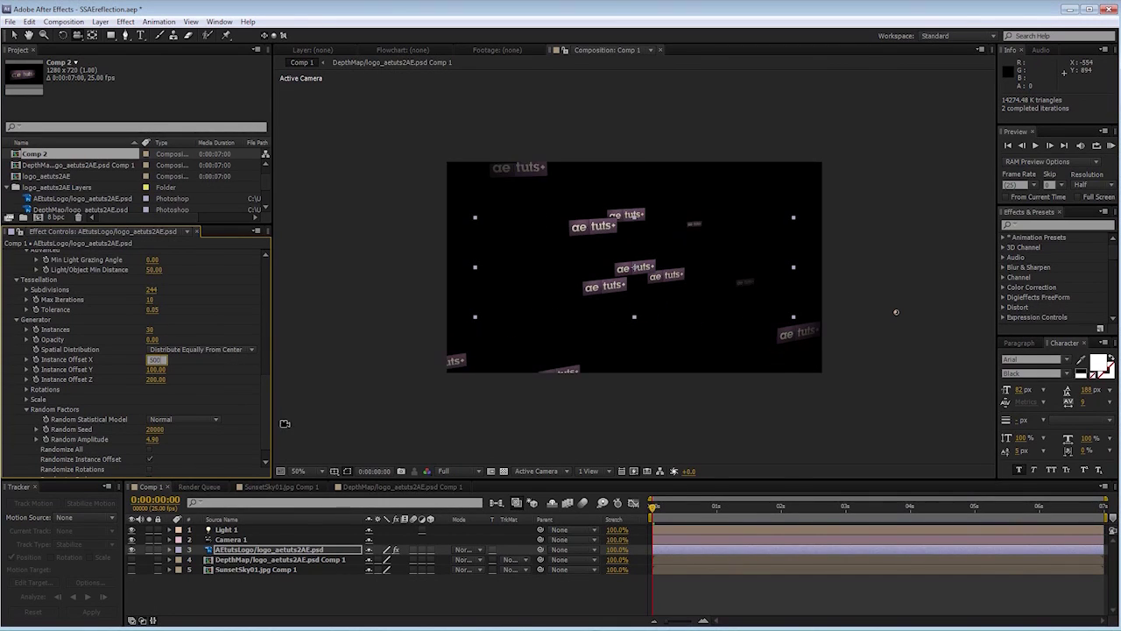
{"action": "key", "text": "Return"}
Step: In Comp 2, scrub ShapeShifter's Deformations Amplitude to bend the logo
{"action": "left_click", "coordinate": [229, 539]}
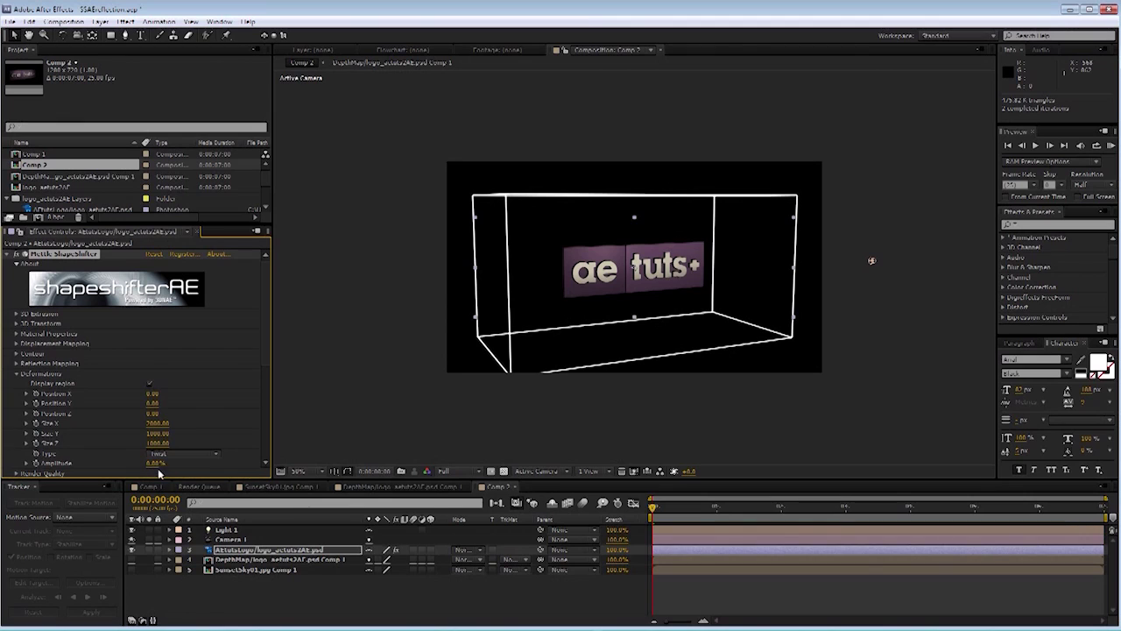
{"action": "mouse_move", "coordinate": [151, 465]}
{"action": "left_mouse_down"}
{"action": "mouse_move", "coordinate": [182, 473]}
{"action": "mouse_move", "coordinate": [136, 466]}
{"action": "left_mouse_up"}
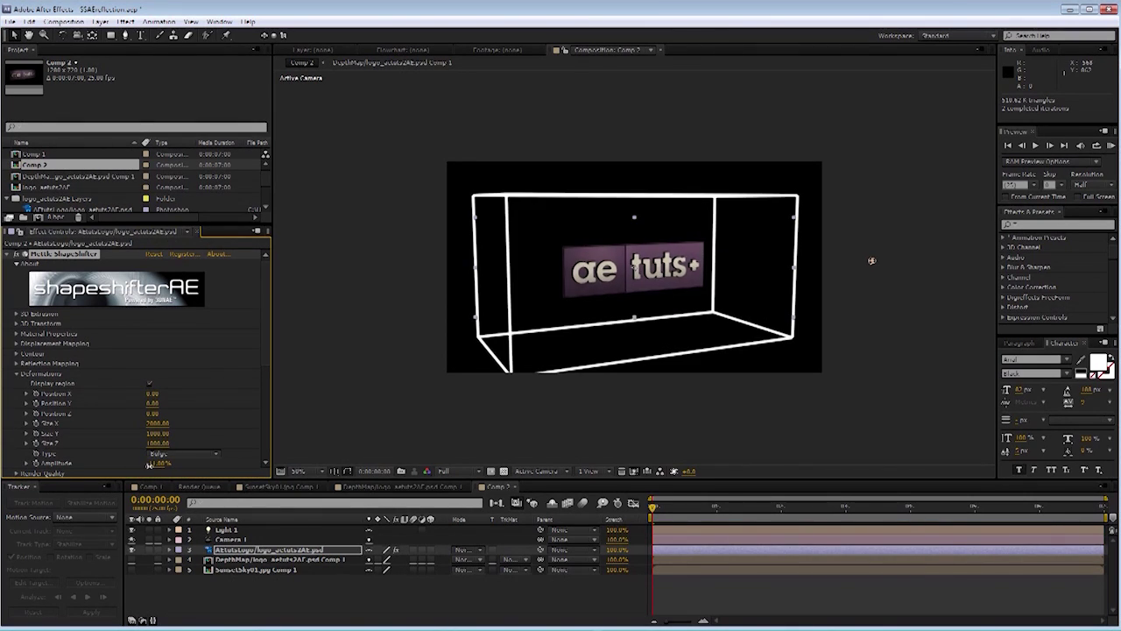
{"action": "mouse_move", "coordinate": [162, 464]}
{"action": "left_mouse_down"}
{"action": "mouse_move", "coordinate": [151, 464]}
{"action": "mouse_move", "coordinate": [167, 471]}
{"action": "left_mouse_up"}
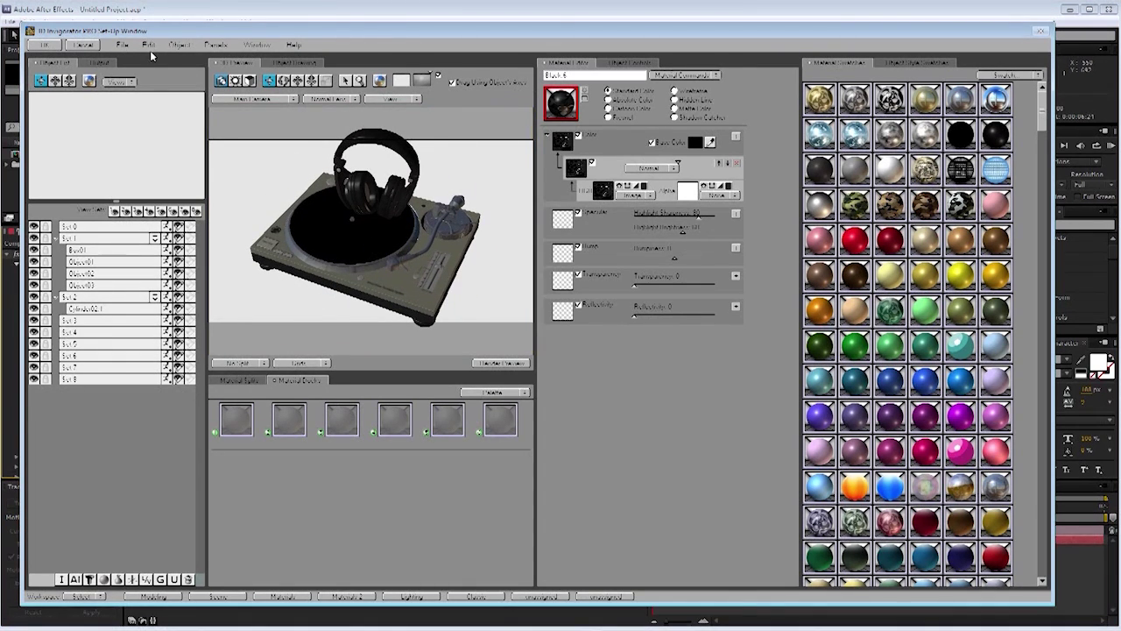
Step: Import the ae tuts+ logo Illustrator file into the turntable scene
{"action": "left_click", "coordinate": [123, 45]}
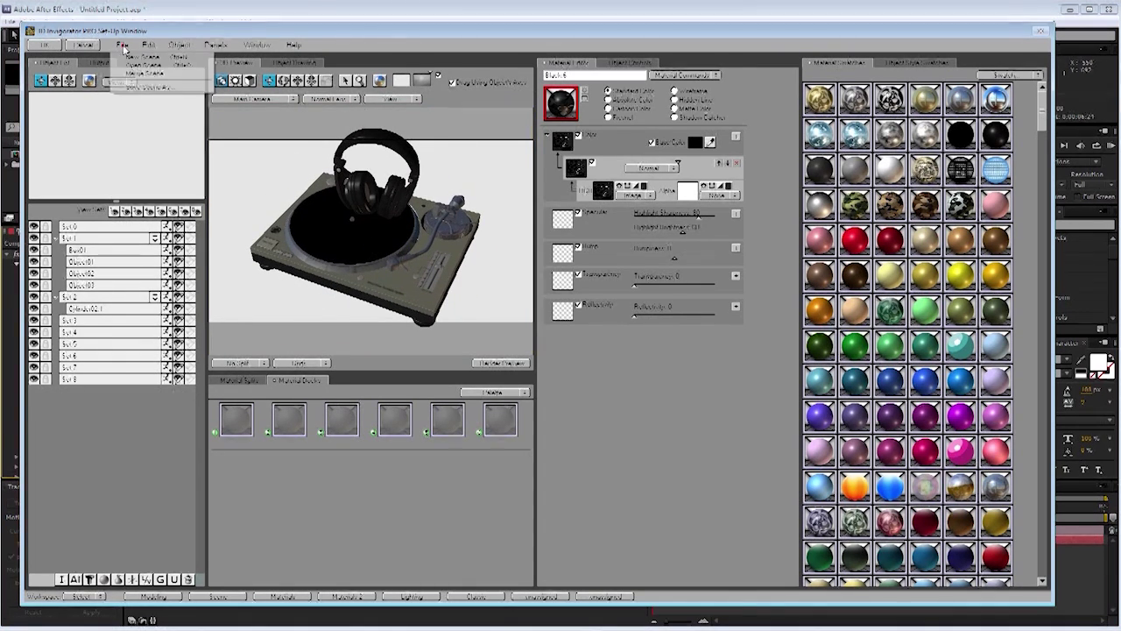
{"action": "left_click", "coordinate": [177, 46]}
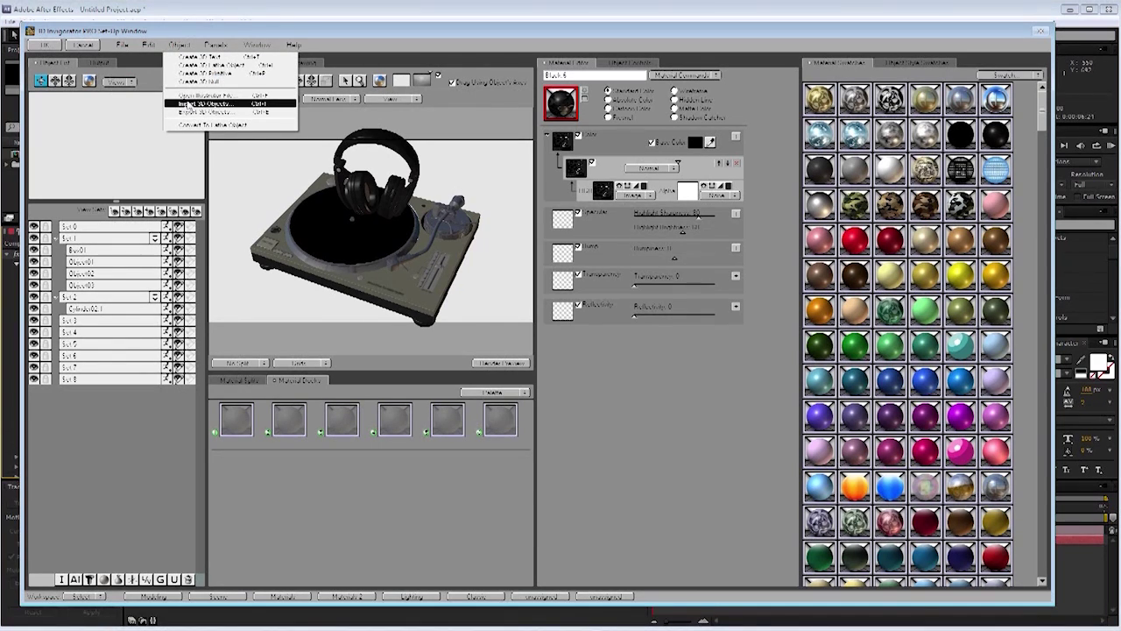
{"action": "left_click", "coordinate": [190, 94]}
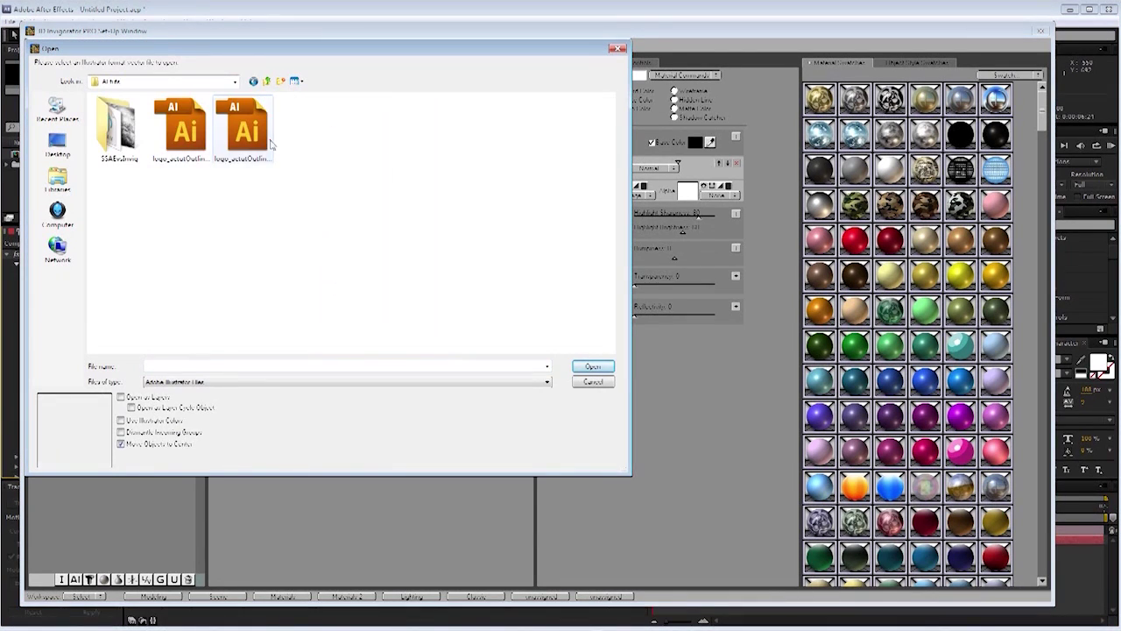
{"action": "left_click", "coordinate": [600, 368]}
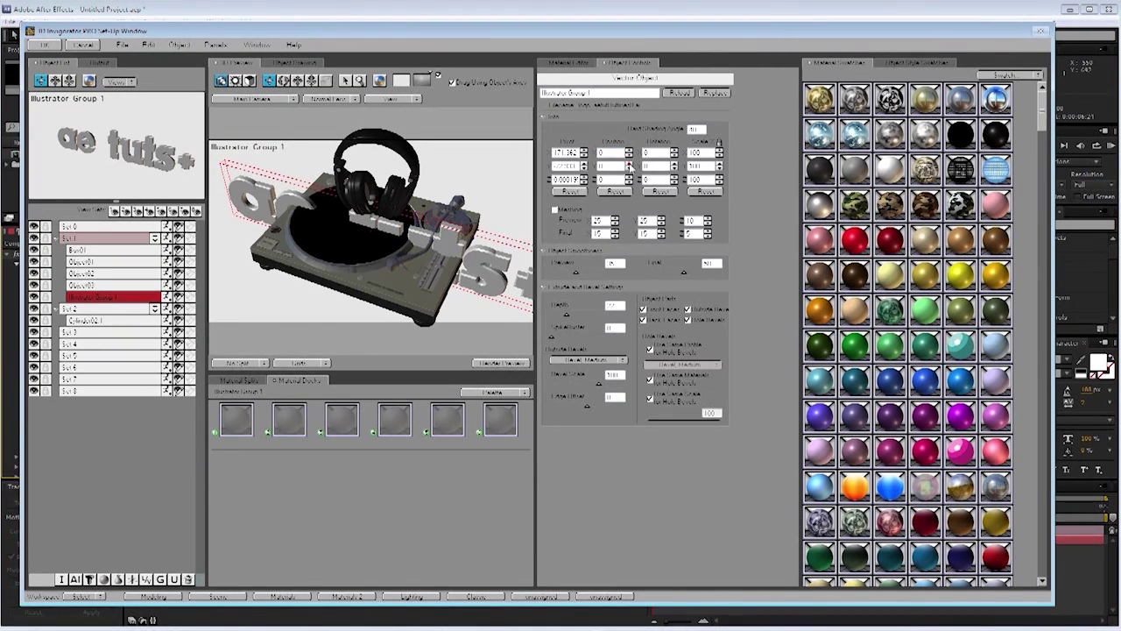
Step: Slide the logo into place on the turntable and apply the scene to Comp 1
{"action": "left_click_drag", "start_coordinate": [628, 164], "coordinate": [629, 166]}
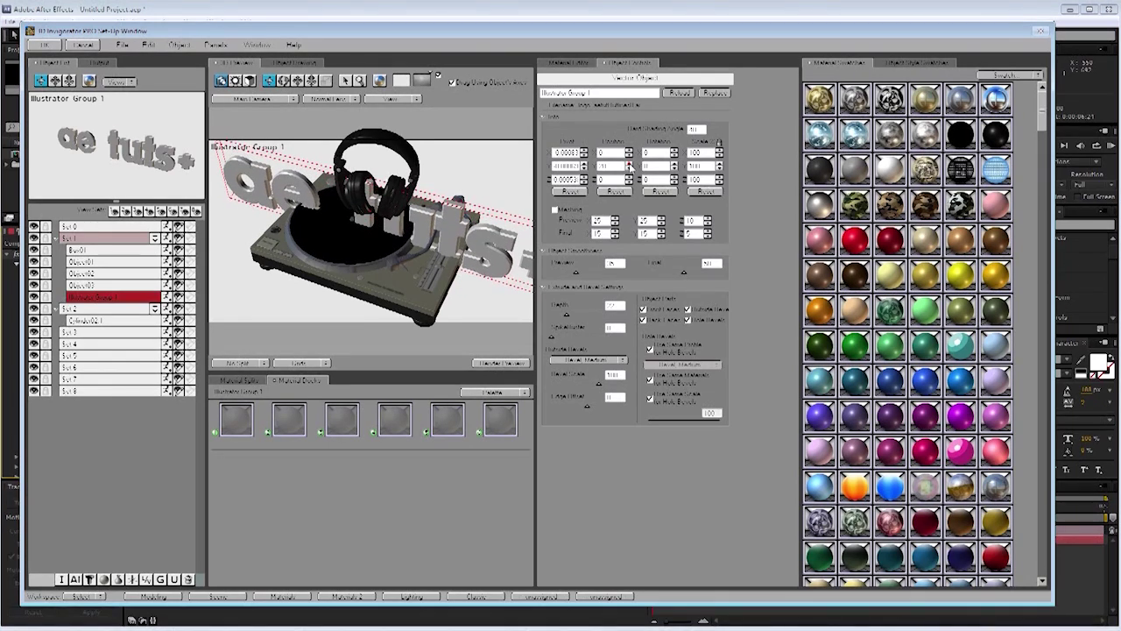
{"action": "left_click", "coordinate": [322, 222]}
{"action": "mouse_move", "coordinate": [321, 222]}
{"action": "left_mouse_down"}
{"action": "mouse_move", "coordinate": [479, 191]}
{"action": "mouse_move", "coordinate": [395, 227]}
{"action": "mouse_move", "coordinate": [252, 226]}
{"action": "left_mouse_up"}
{"action": "left_click_drag", "start_coordinate": [412, 212], "coordinate": [324, 222]}
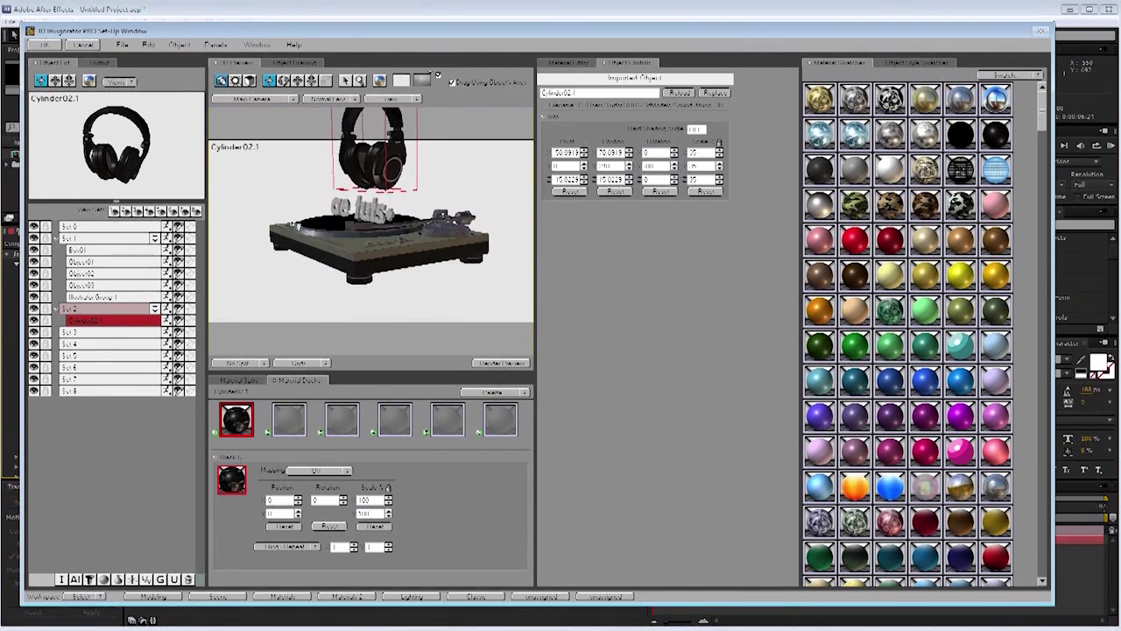
{"action": "left_click", "coordinate": [54, 45]}
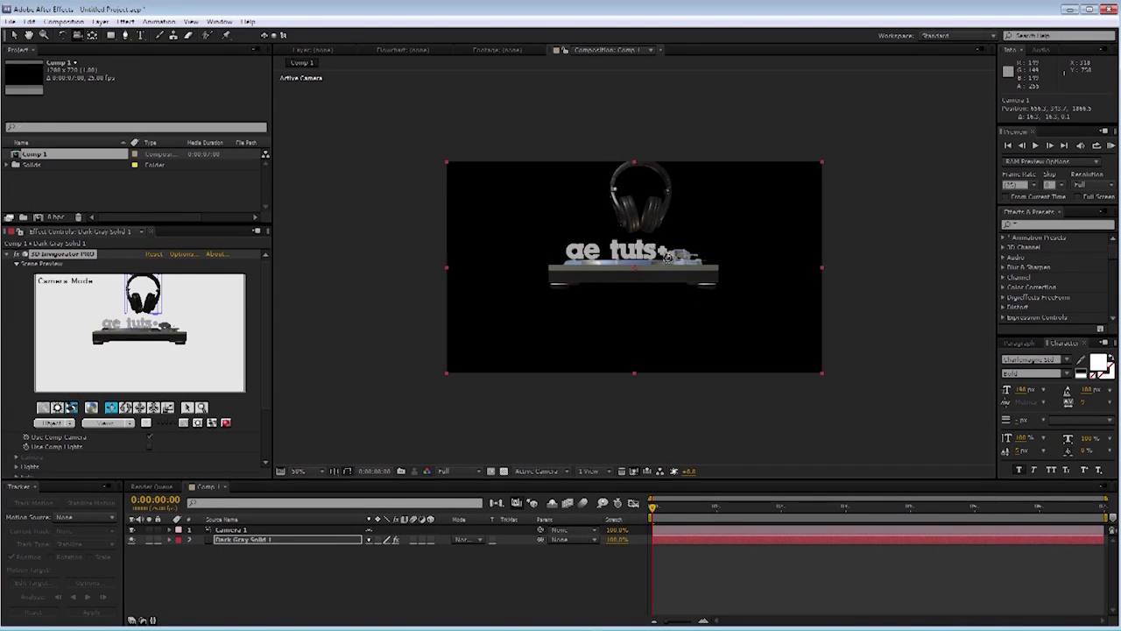
Step: Orbit Camera 1 to a raised angle looking down over the turntable and logo
{"action": "left_click_drag", "start_coordinate": [652, 273], "coordinate": [649, 277]}
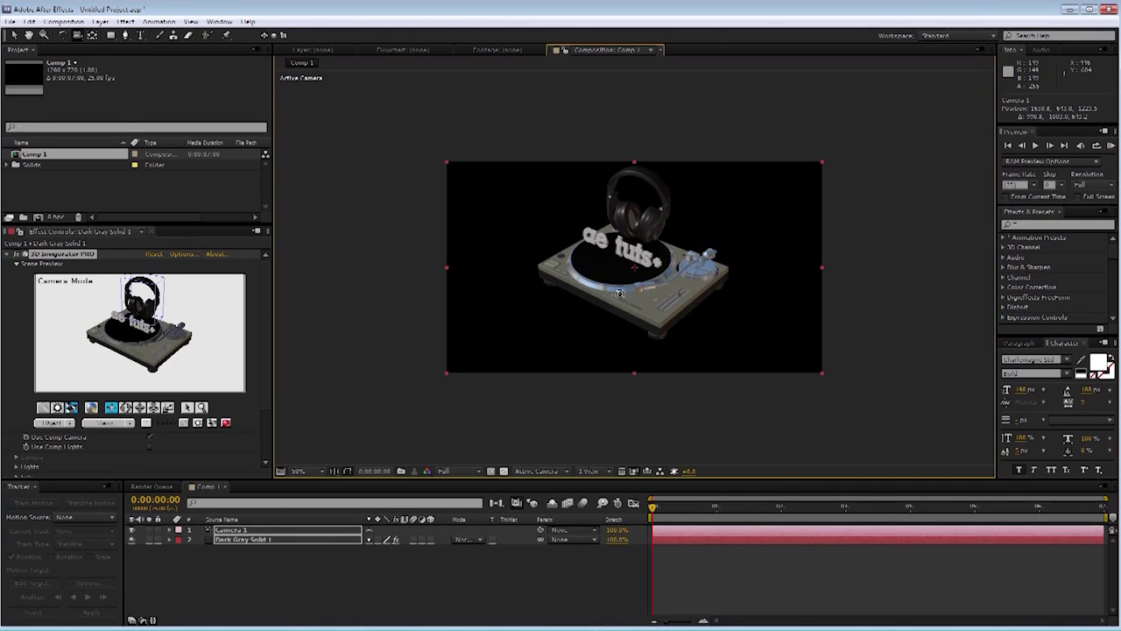
{"action": "left_click_drag", "start_coordinate": [599, 293], "coordinate": [623, 293]}
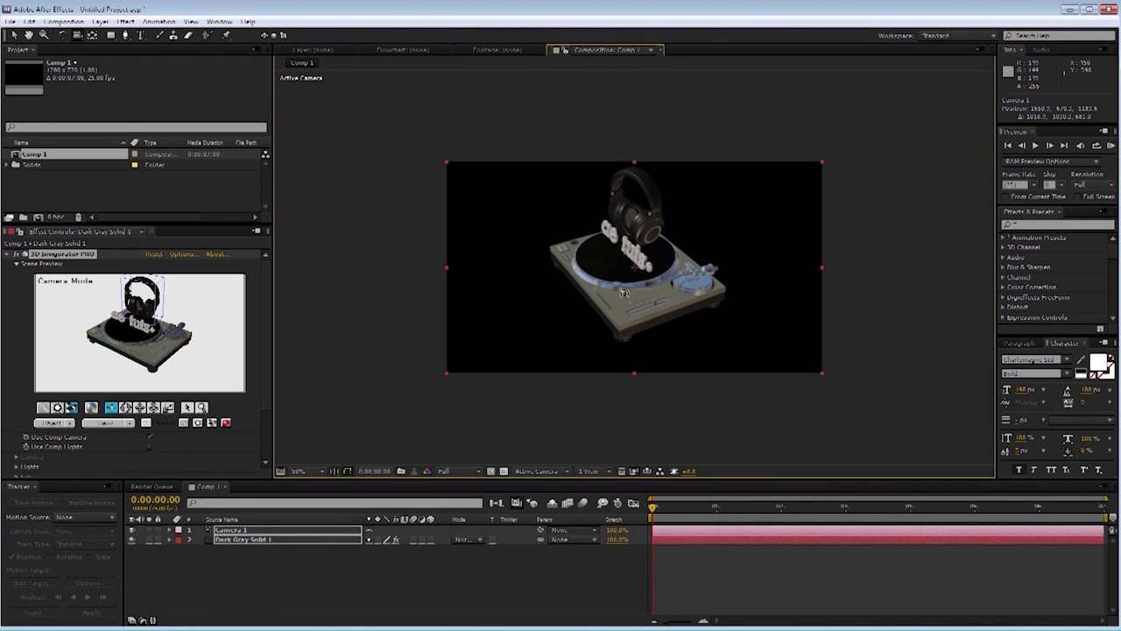